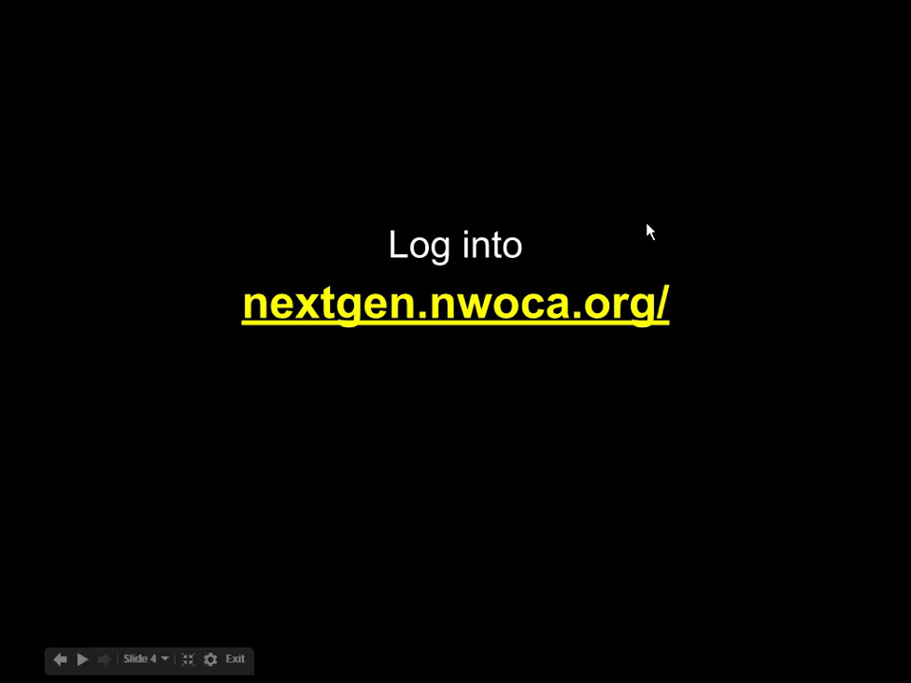
Step: Open nextgen.nwoca.org, go to the Online Field Test Portal (4-12), and sign in to the practice site with a guest session
{"action": "left_click", "coordinate": [635, 309]}
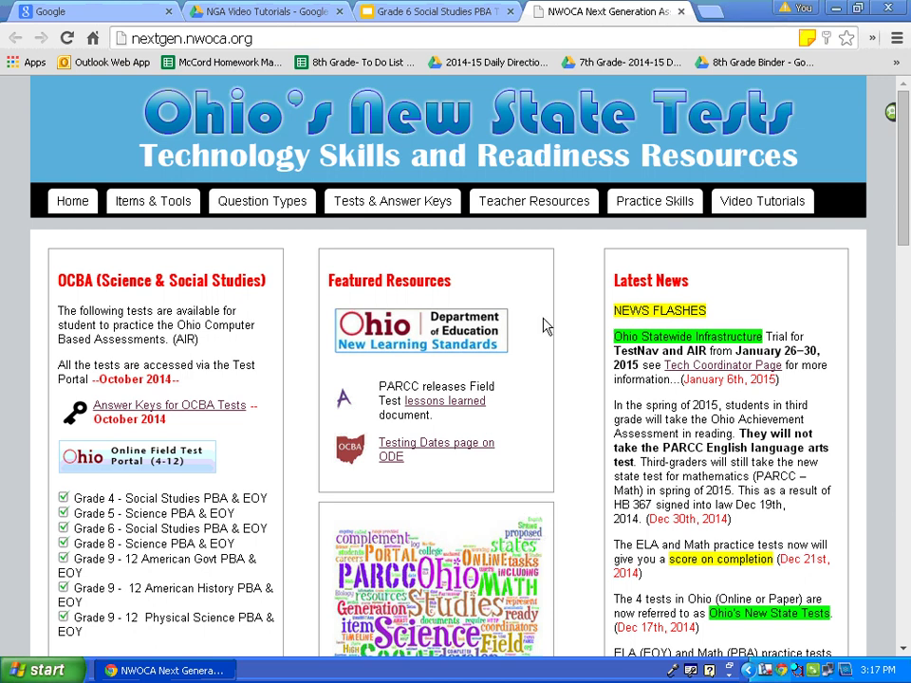
{"action": "left_click", "coordinate": [201, 462]}
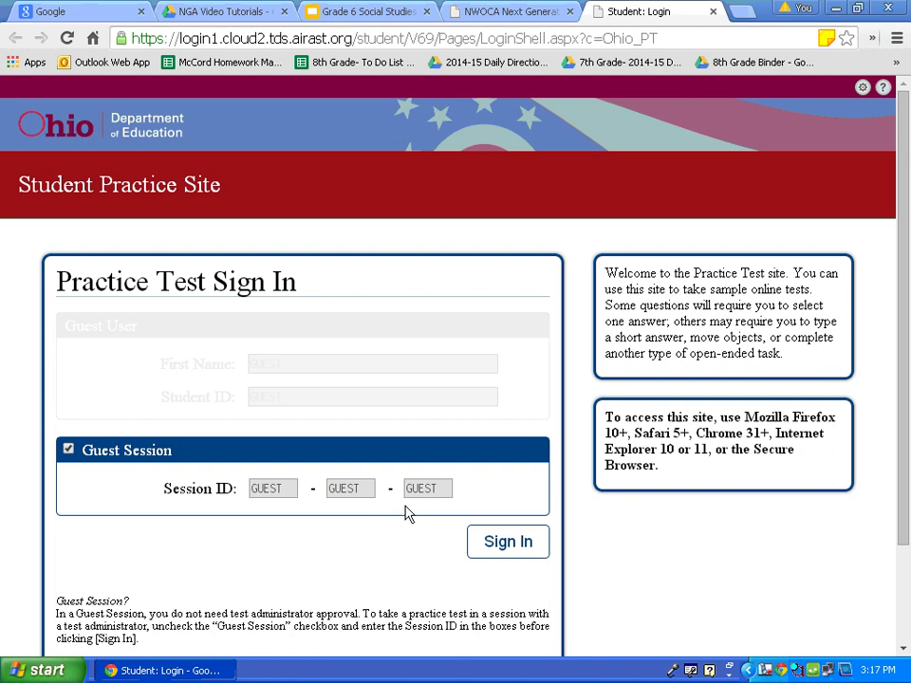
{"action": "left_click", "coordinate": [489, 542]}
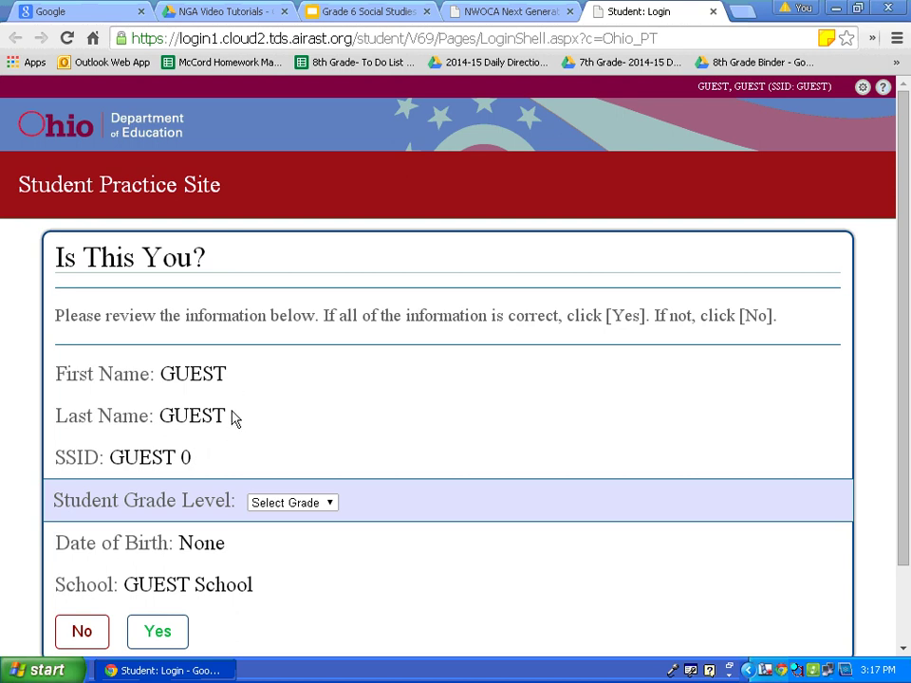
Step: Set the student grade level to 6 and confirm the guest student information
{"action": "left_click", "coordinate": [331, 504]}
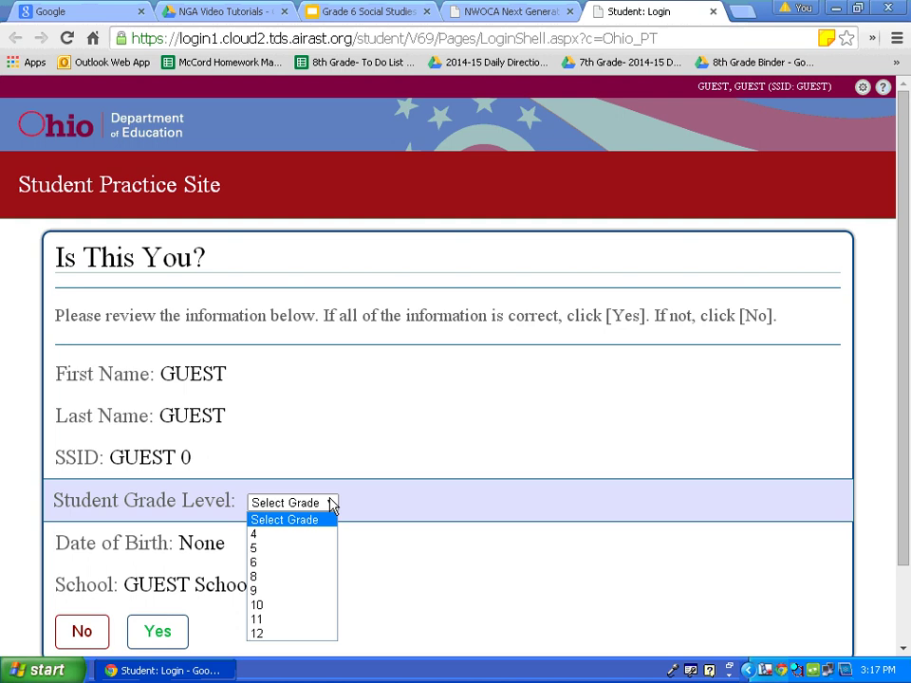
{"action": "left_click", "coordinate": [315, 562]}
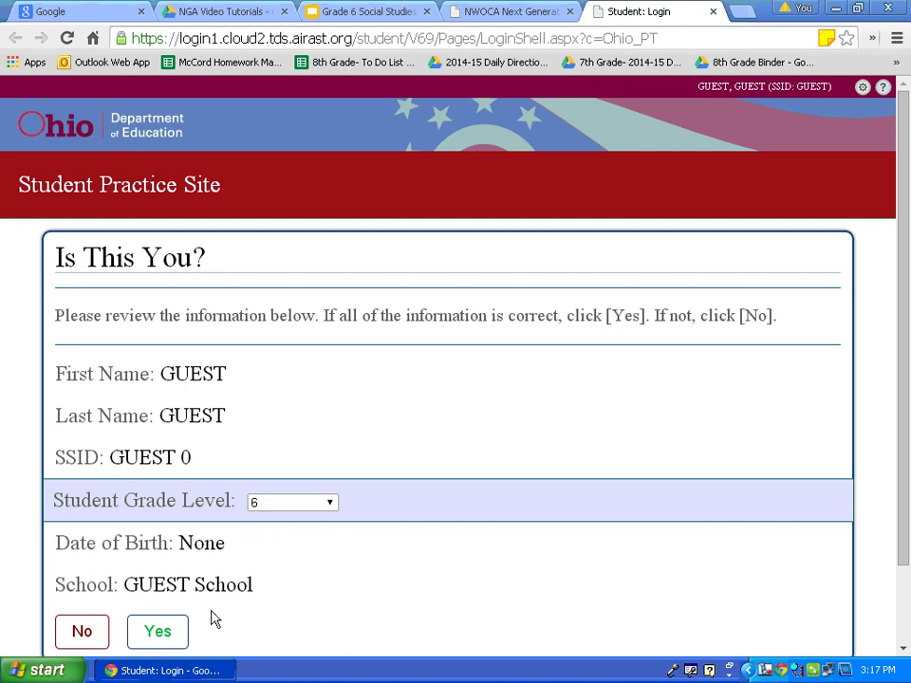
{"action": "left_click", "coordinate": [170, 633]}
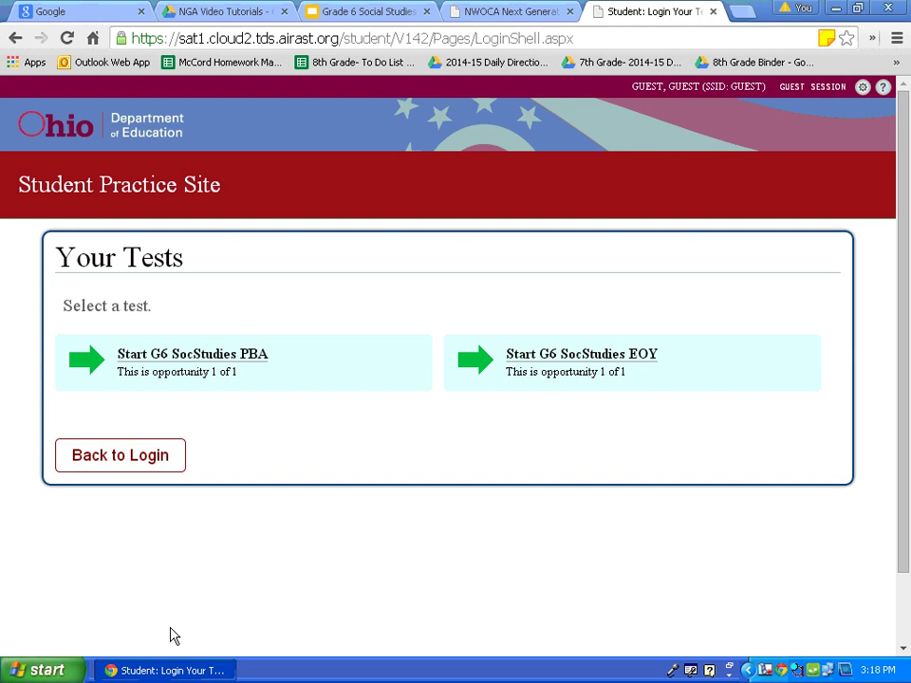
Step: Choose the G6 SocStudies PBA test and set Masking to Masking On
{"action": "left_click", "coordinate": [246, 370]}
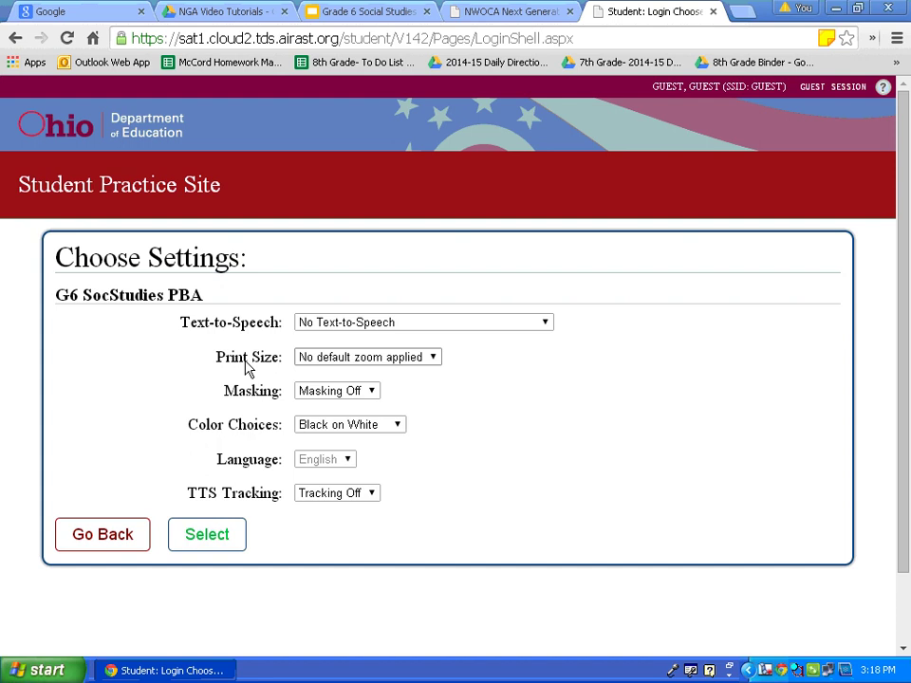
{"action": "left_click", "coordinate": [362, 391]}
{"action": "left_click", "coordinate": [362, 423]}
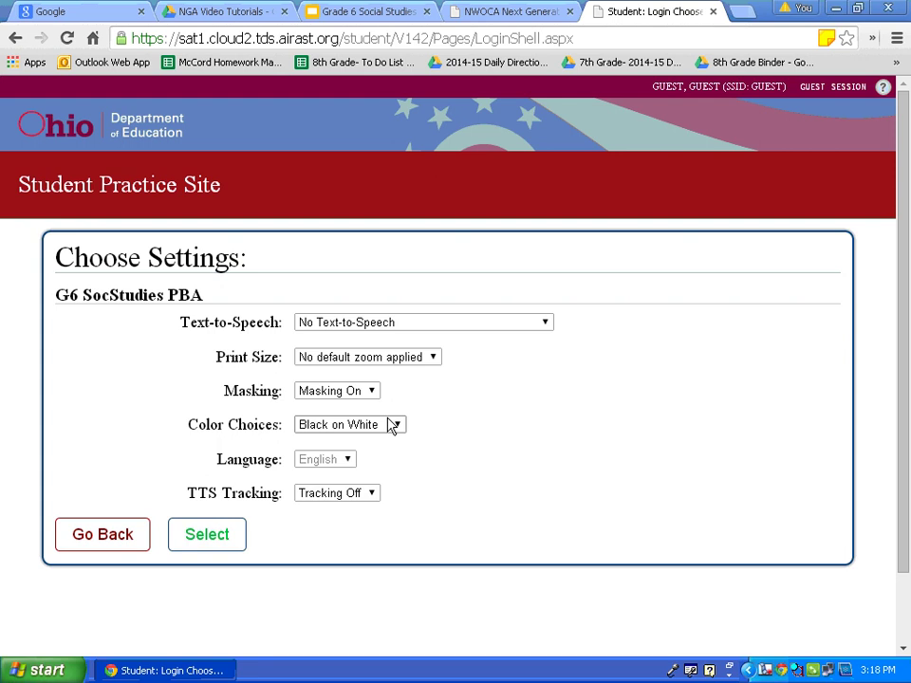
Step: Review the color and print size choices, keep Black on White and no default zoom, and accept the test settings
{"action": "left_click", "coordinate": [391, 427]}
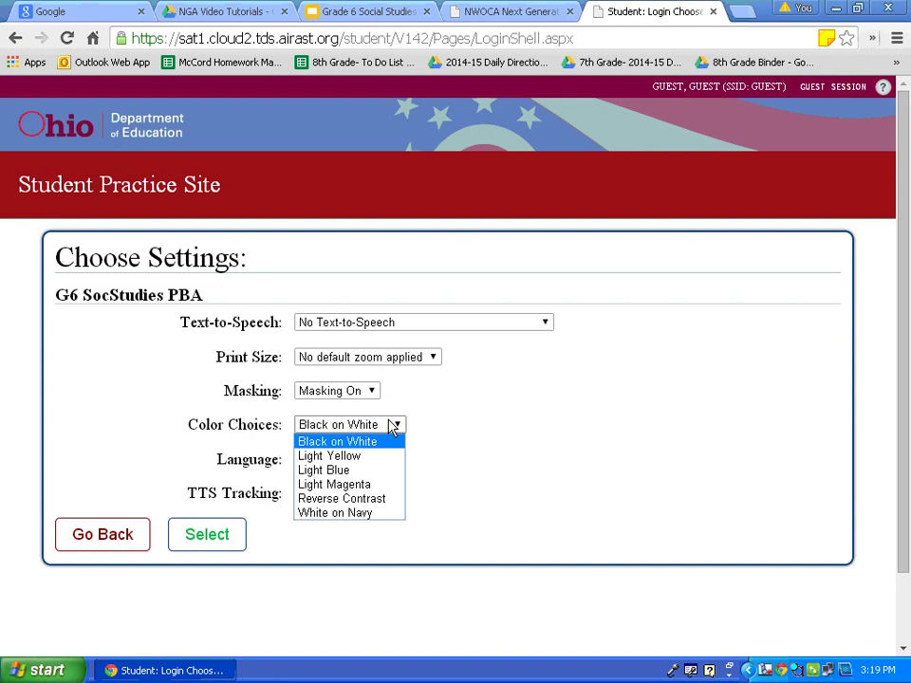
{"action": "left_click", "coordinate": [393, 426]}
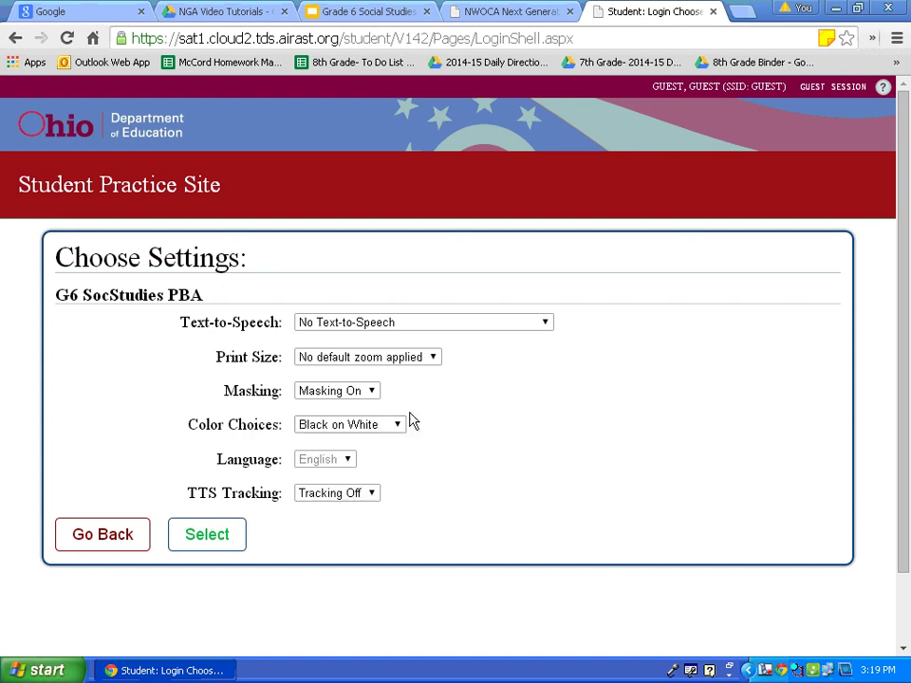
{"action": "left_click", "coordinate": [436, 361]}
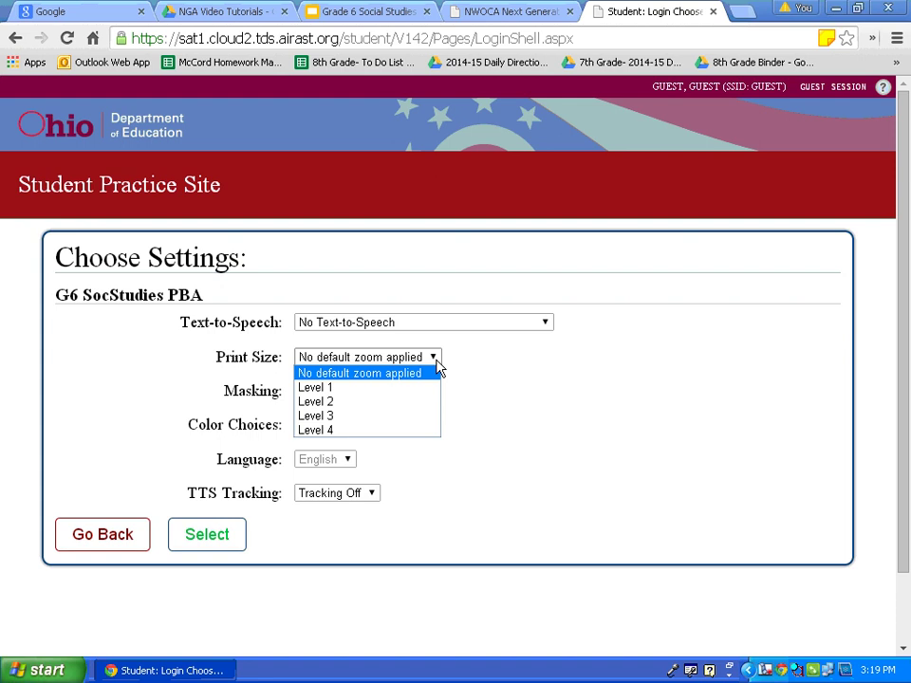
{"action": "left_click", "coordinate": [435, 363]}
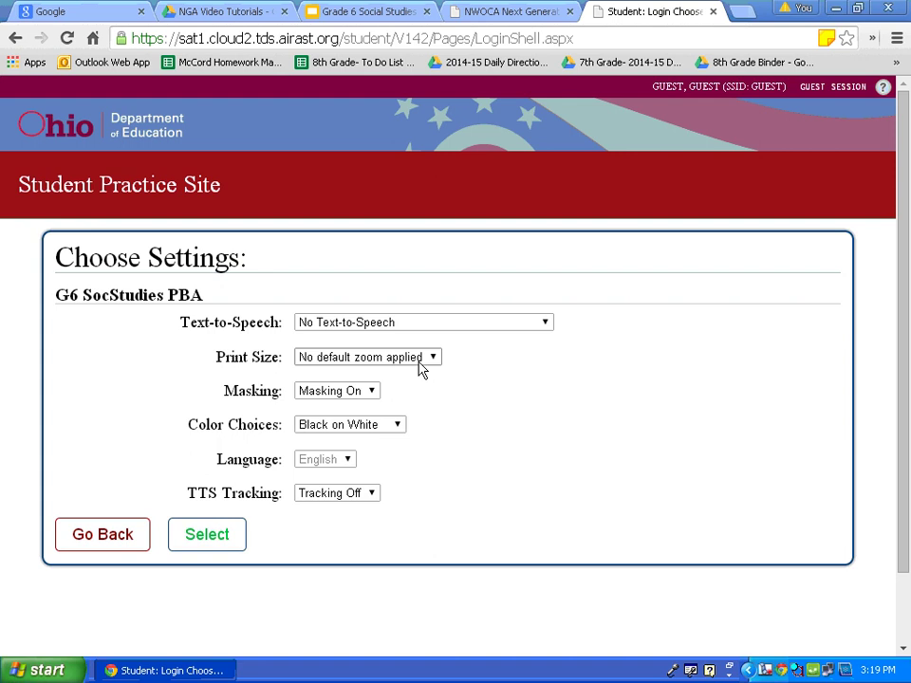
{"action": "left_click", "coordinate": [215, 537]}
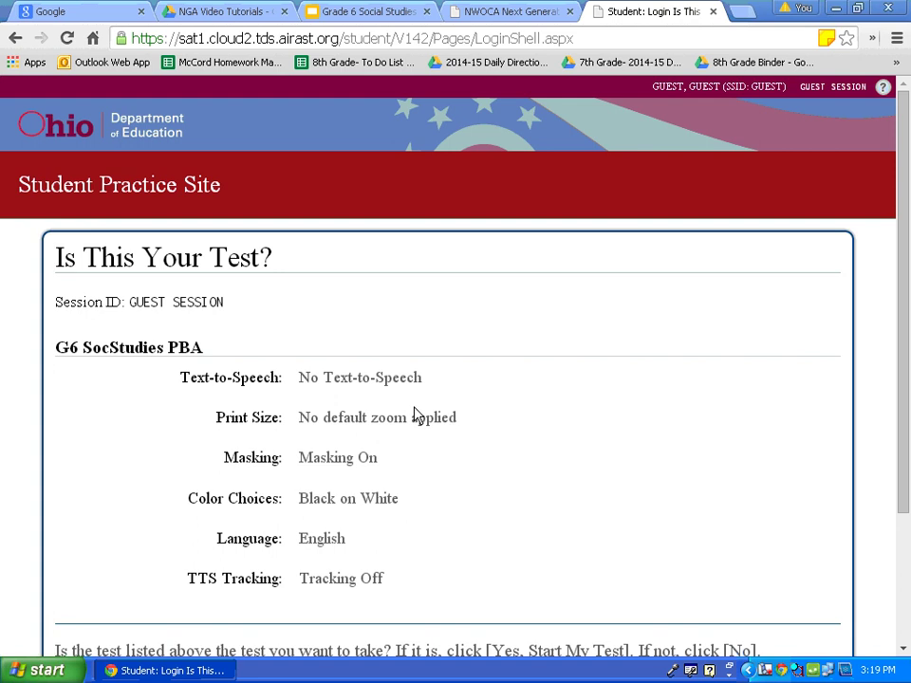
Step: Confirm G6 SocStudies PBA as the test to take and begin it from the instructions page
{"action": "scroll", "coordinate": [407, 410], "scroll_direction": "down", "scroll_amount": 3}
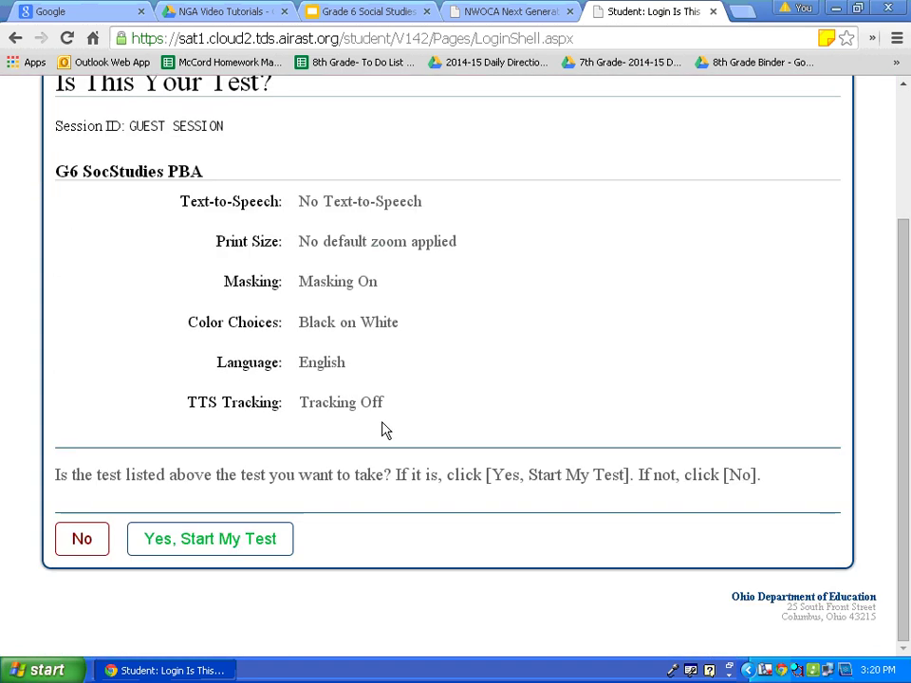
{"action": "left_click", "coordinate": [260, 542]}
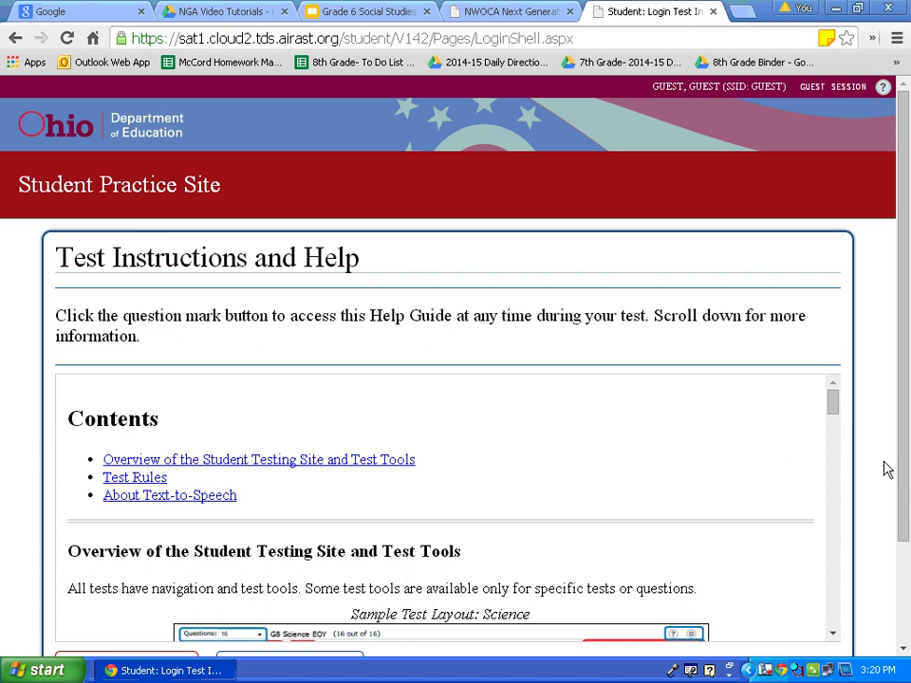
{"action": "scroll", "coordinate": [880, 470], "scroll_direction": "down", "scroll_amount": 3}
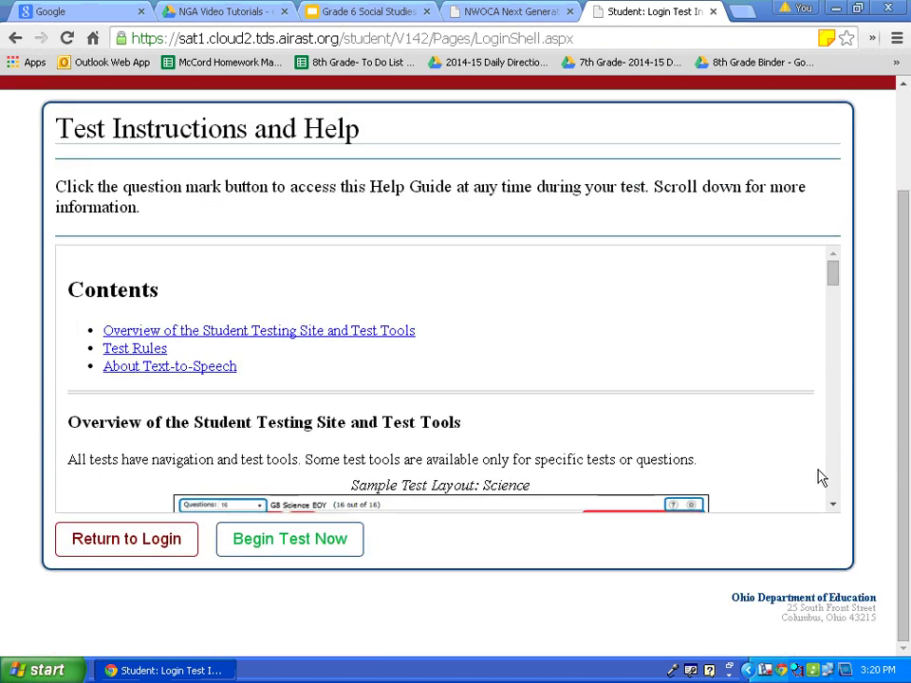
{"action": "left_click", "coordinate": [319, 541]}
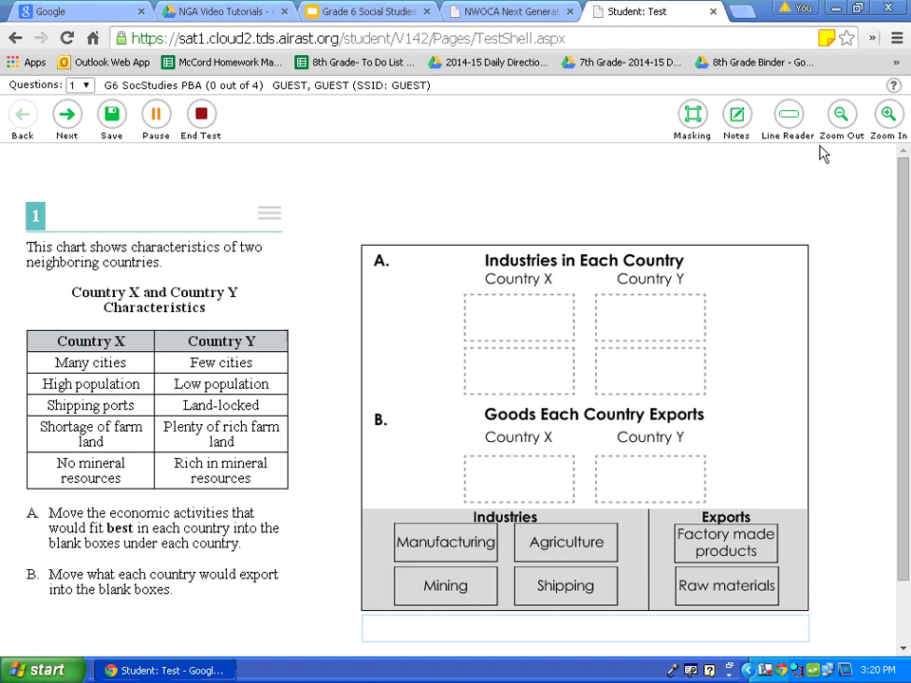
Step: Open the Help Guide and read through the test layout overview and the global tool descriptions
{"action": "left_click", "coordinate": [893, 86]}
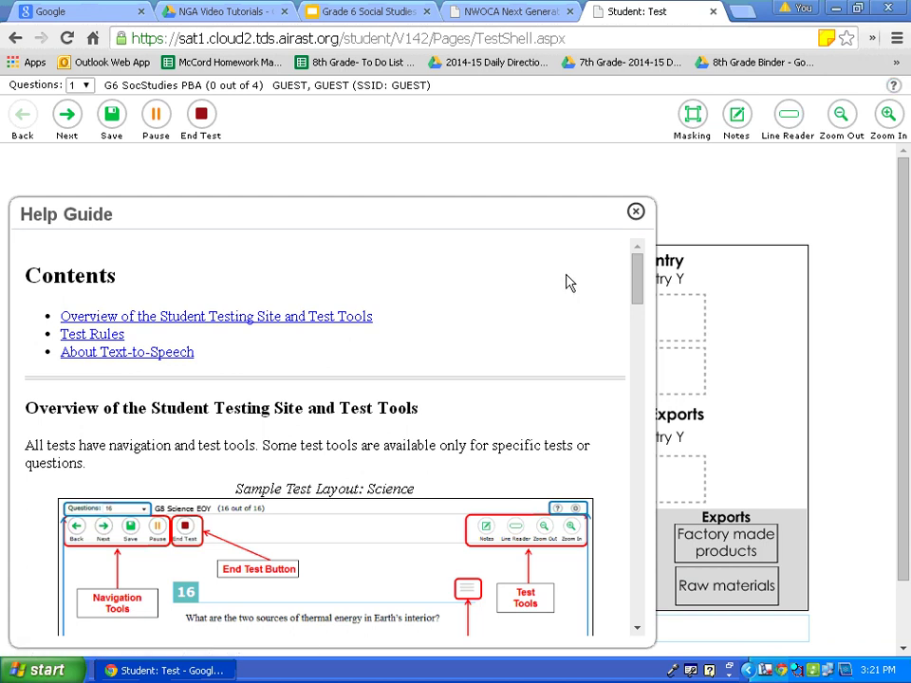
{"action": "scroll", "coordinate": [565, 284], "scroll_direction": "down", "scroll_amount": 2}
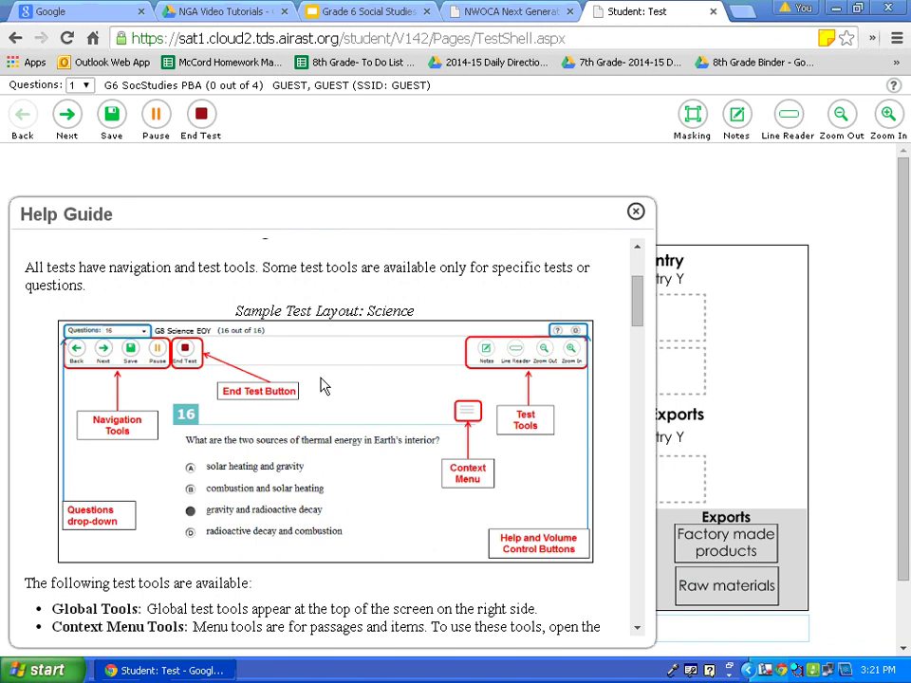
{"action": "scroll", "coordinate": [321, 387], "scroll_direction": "down", "scroll_amount": 1}
{"action": "scroll", "coordinate": [321, 387], "scroll_direction": "down", "scroll_amount": 3}
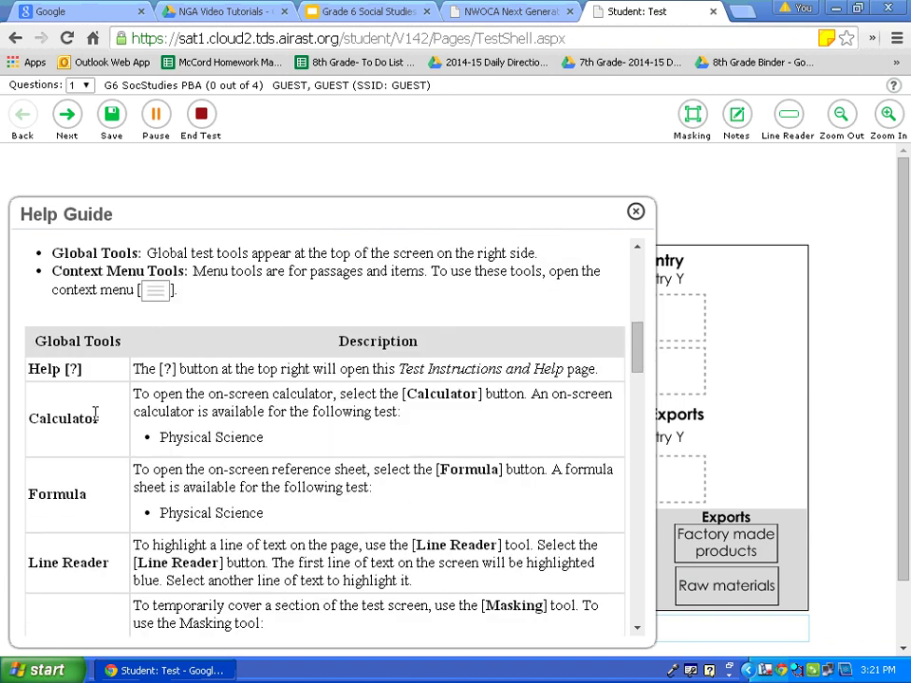
{"action": "scroll", "coordinate": [311, 388], "scroll_direction": "down", "scroll_amount": 2}
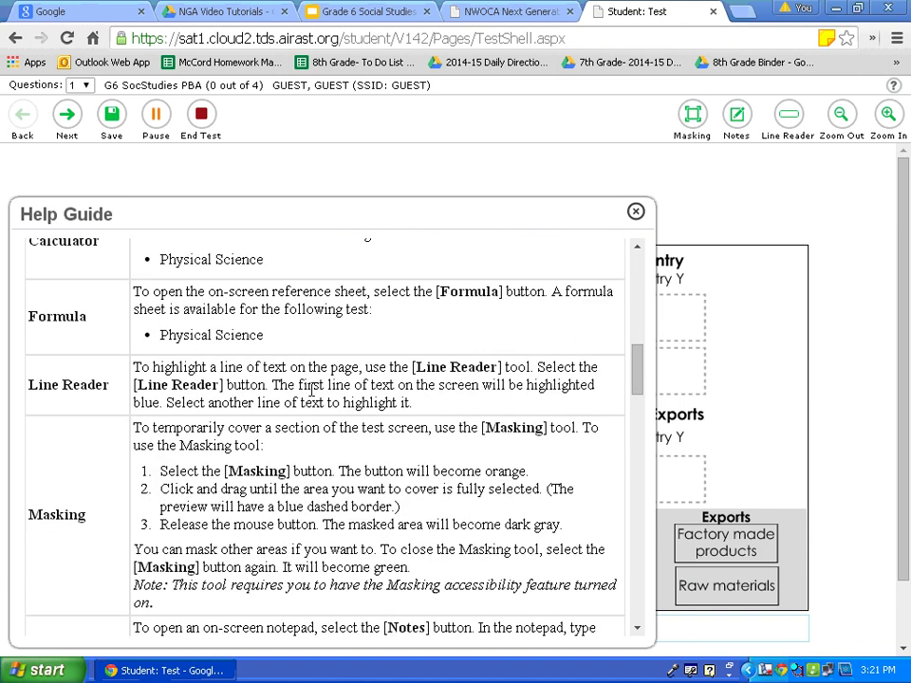
{"action": "scroll", "coordinate": [311, 388], "scroll_direction": "down", "scroll_amount": 2}
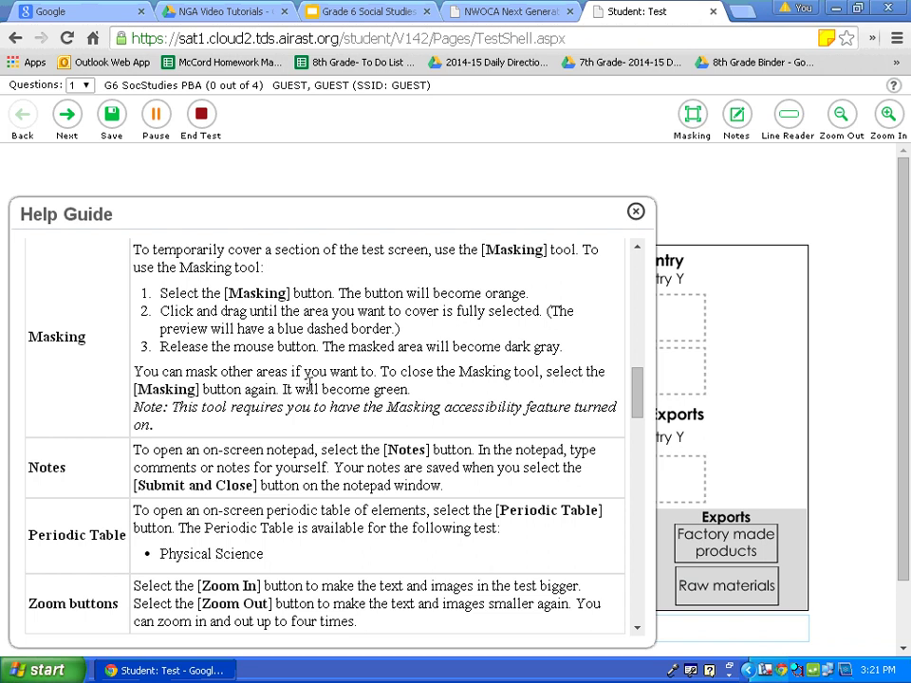
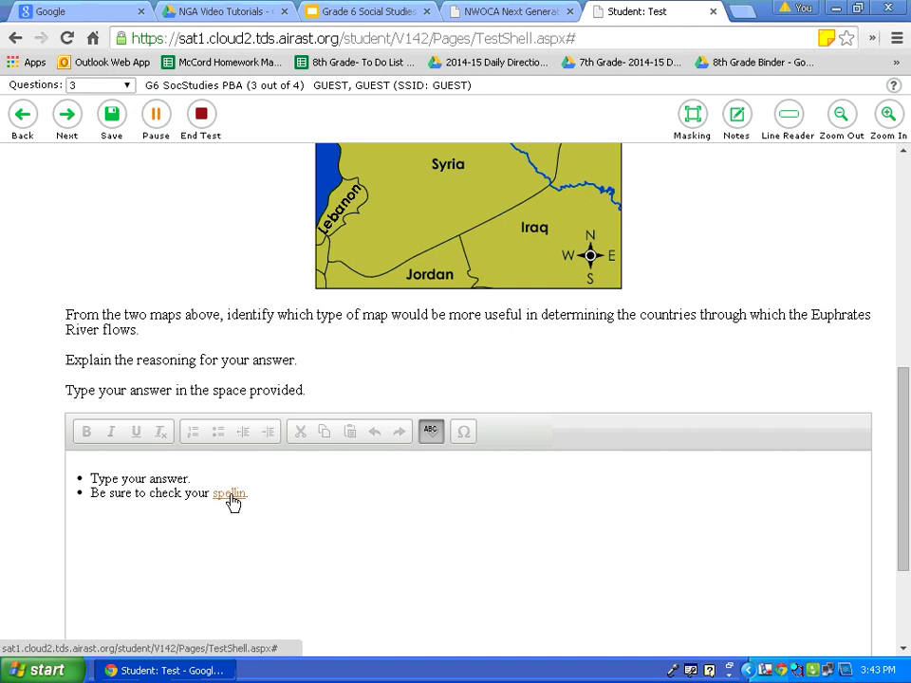
Step: Replace the misspelled word "spellin" in the question 3 answer with the suggestion "spelling" and end the spell check
{"action": "left_click", "coordinate": [231, 501]}
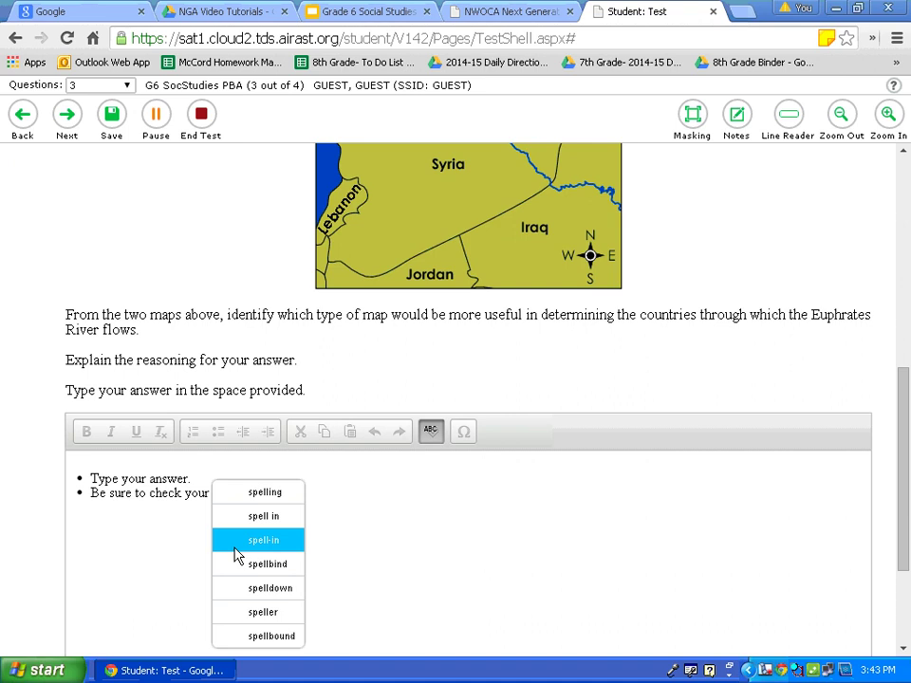
{"action": "left_click", "coordinate": [284, 492]}
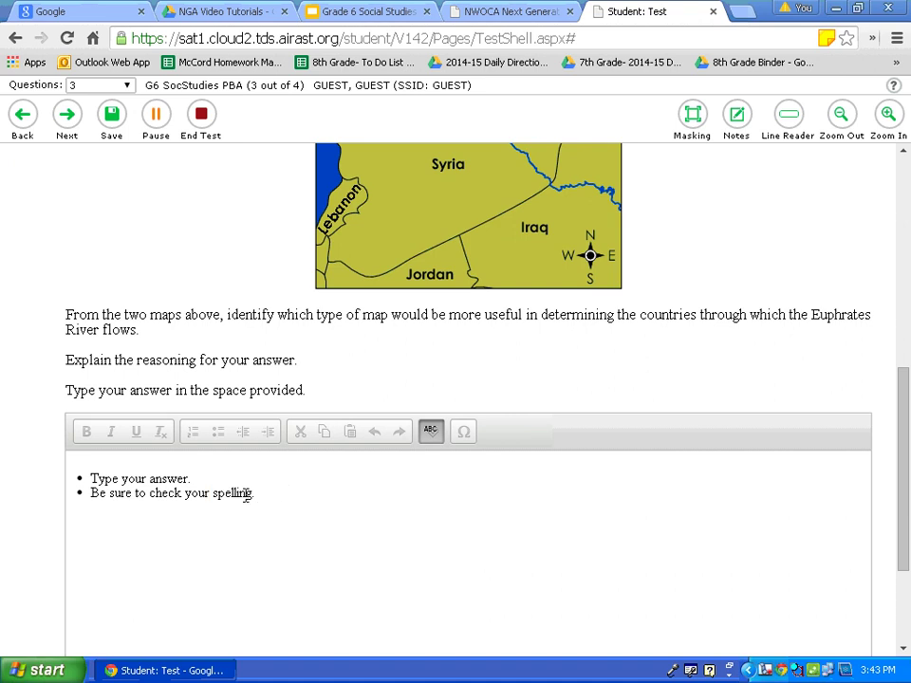
{"action": "left_click", "coordinate": [433, 431]}
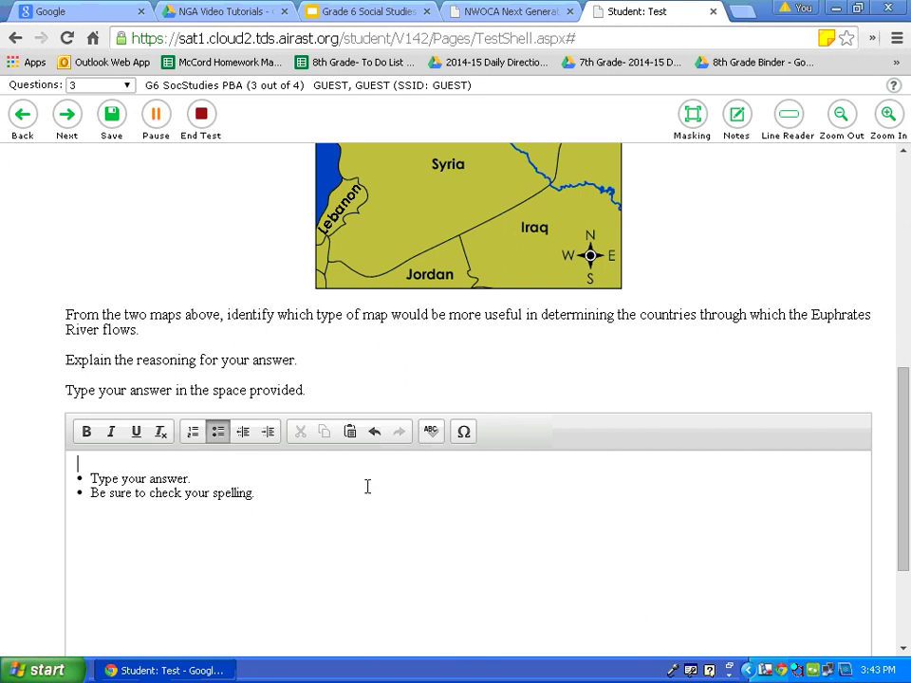
Step: Look over the special characters available for the question 3 answer without inserting one
{"action": "left_click", "coordinate": [465, 434]}
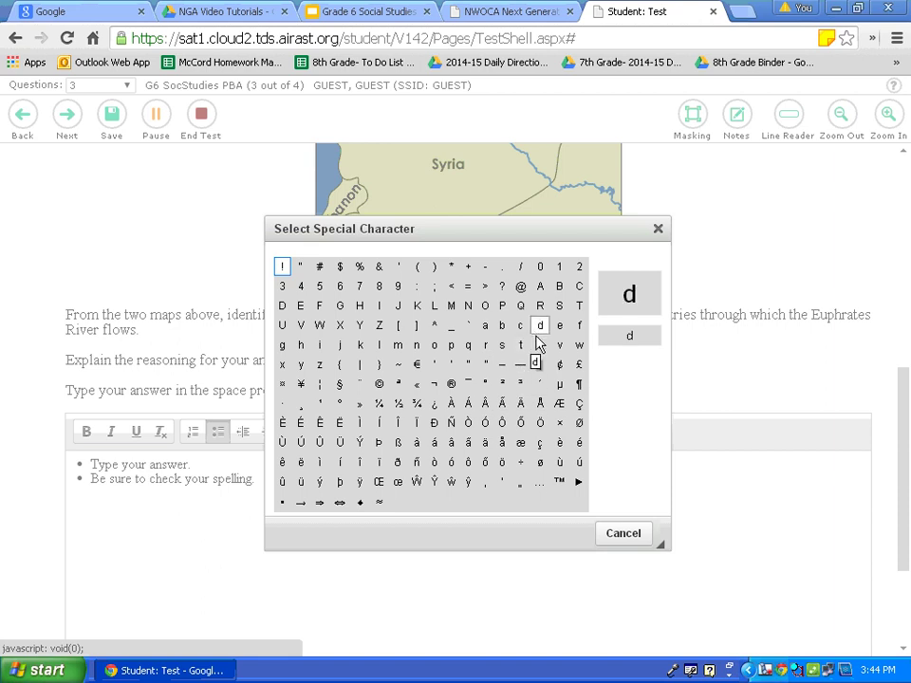
{"action": "left_click", "coordinate": [630, 533]}
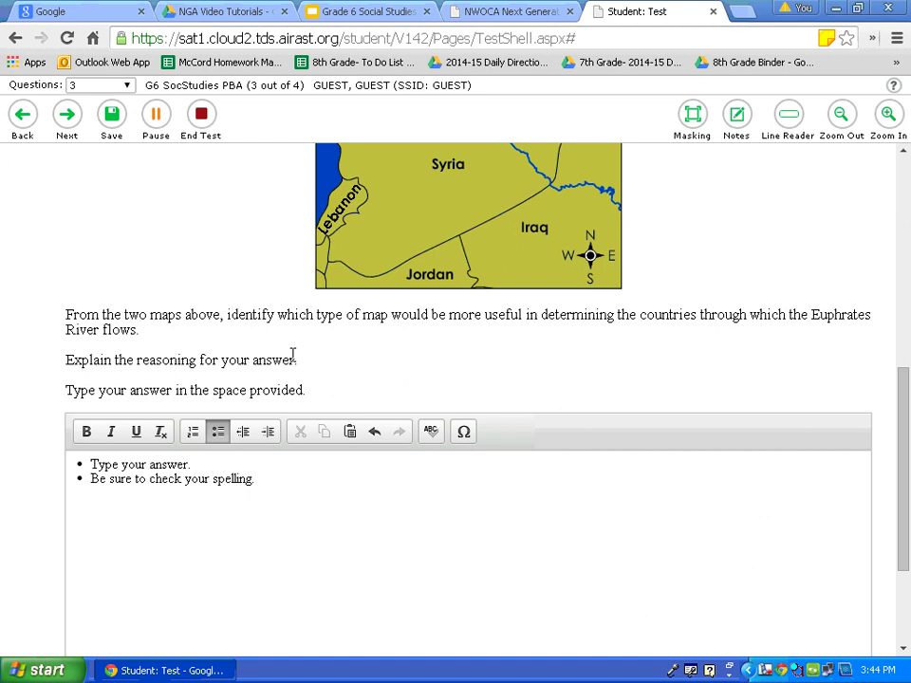
Step: Mark question 3 about the two maps of Syria for review
{"action": "scroll", "coordinate": [290, 359], "scroll_direction": "up", "scroll_amount": 5}
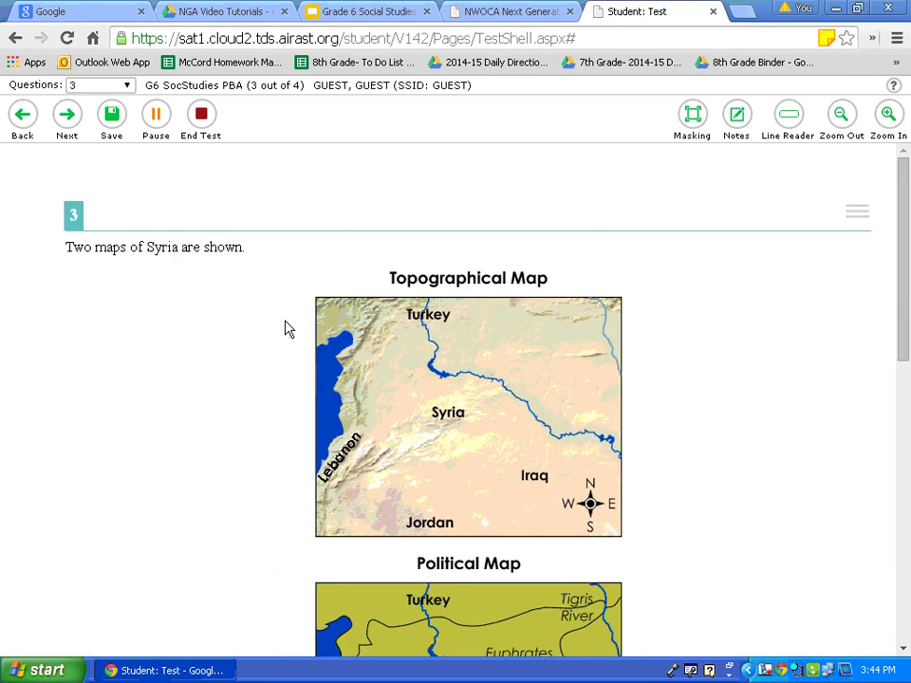
{"action": "left_click", "coordinate": [852, 220]}
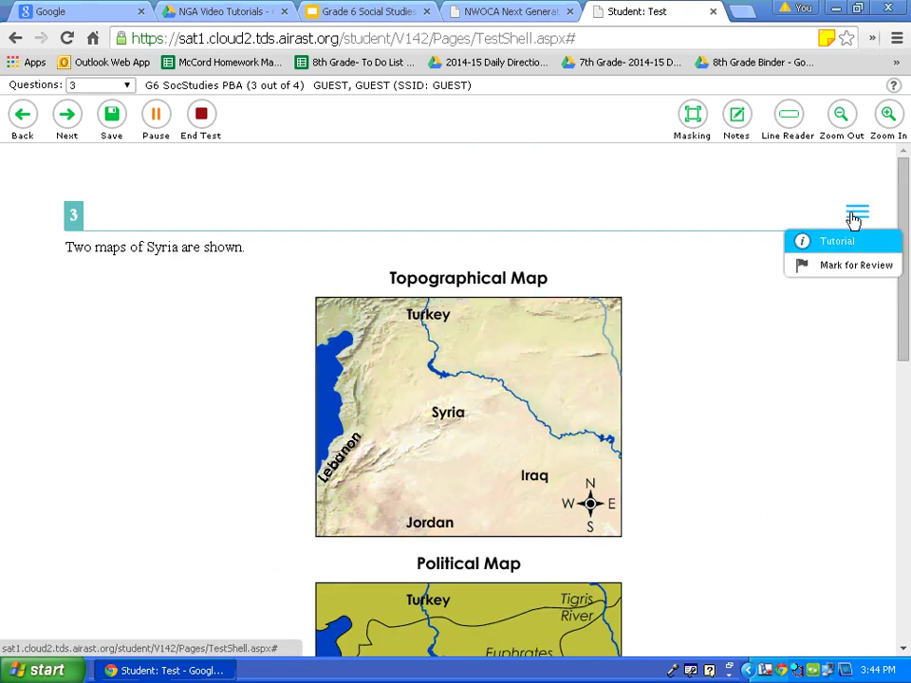
{"action": "left_click", "coordinate": [853, 266]}
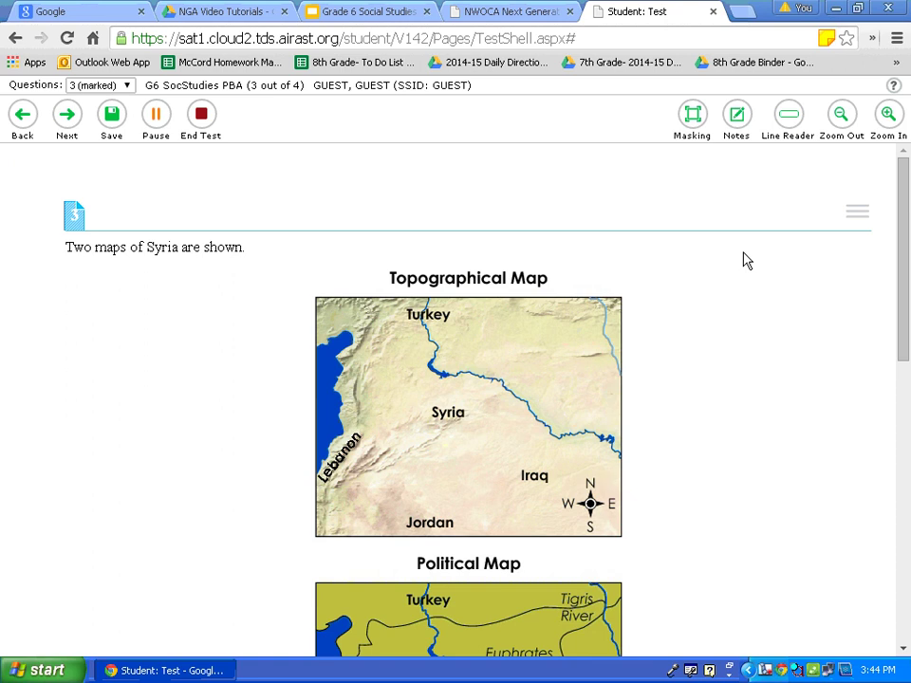
Step: Go to question 4 and check the question list for items marked for review, staying on question 4
{"action": "left_click", "coordinate": [68, 118]}
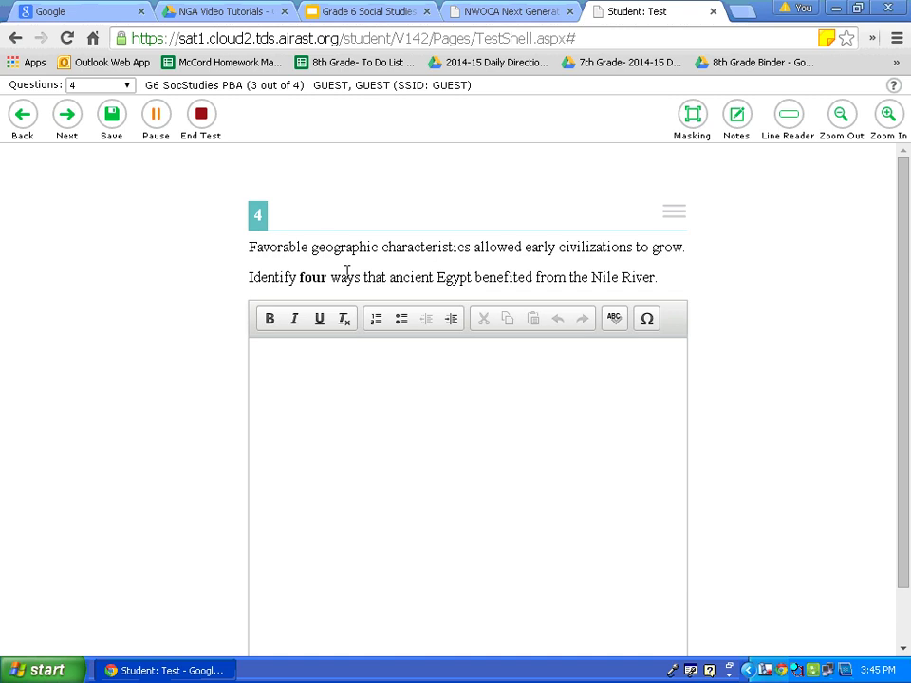
{"action": "left_click", "coordinate": [125, 88]}
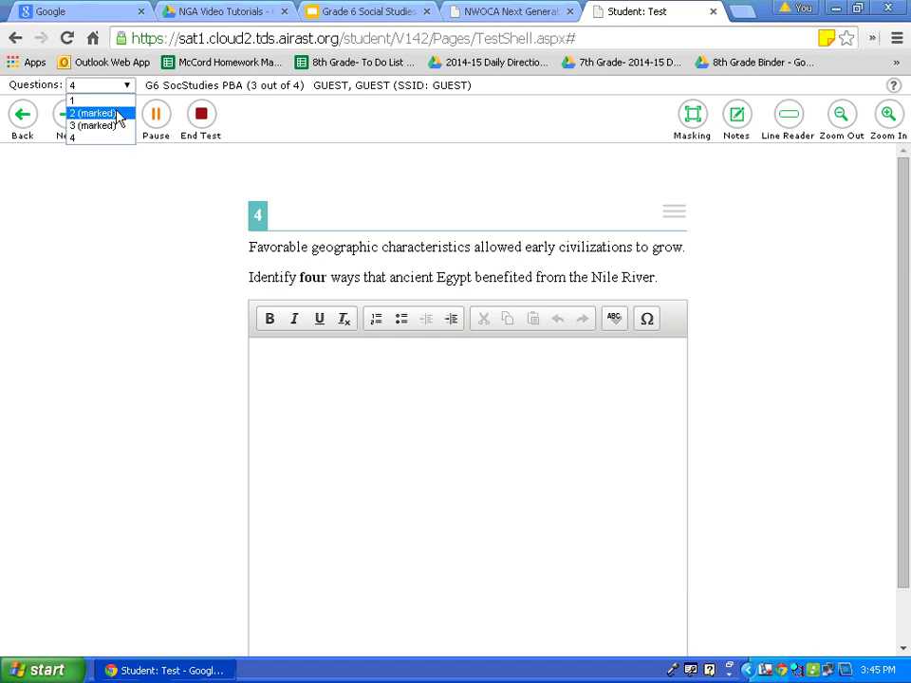
{"action": "left_click", "coordinate": [353, 185]}
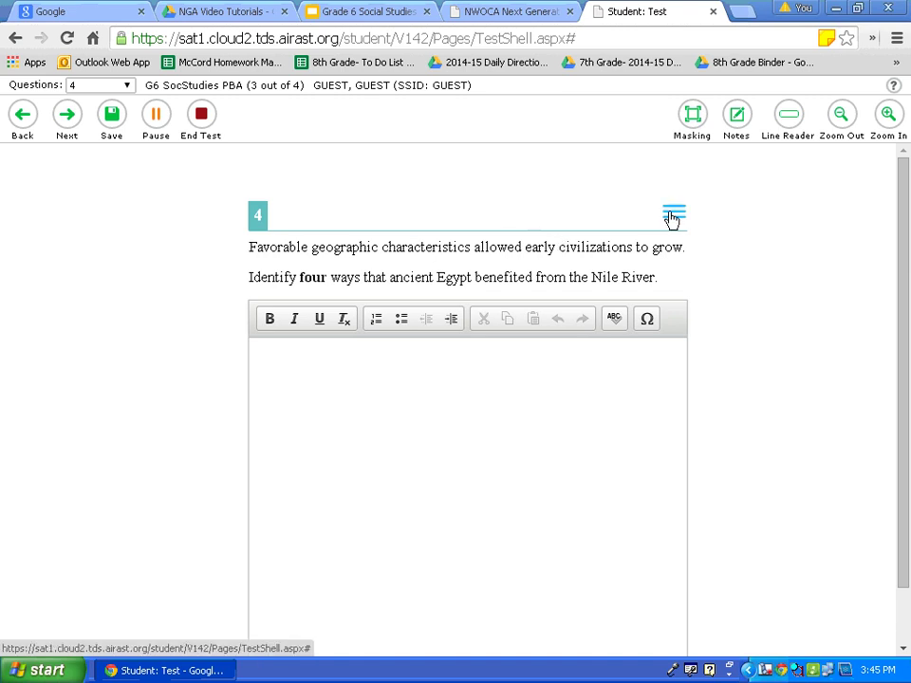
Step: Highlight the words "characteristics" and "four" in the question 4 text about ancient Egypt
{"action": "double_click", "coordinate": [427, 244]}
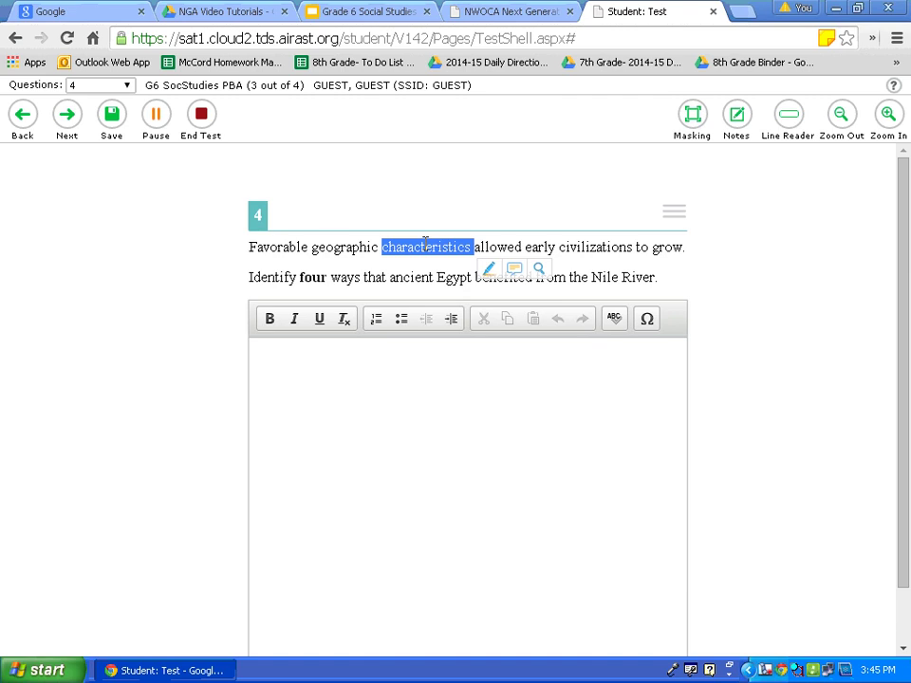
{"action": "left_click", "coordinate": [676, 218]}
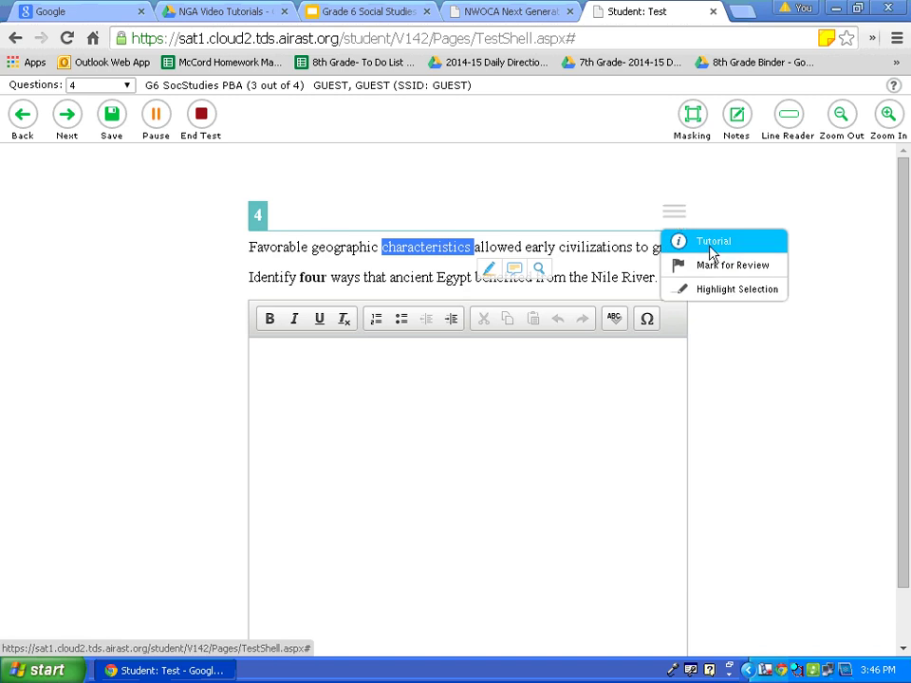
{"action": "left_click", "coordinate": [765, 289]}
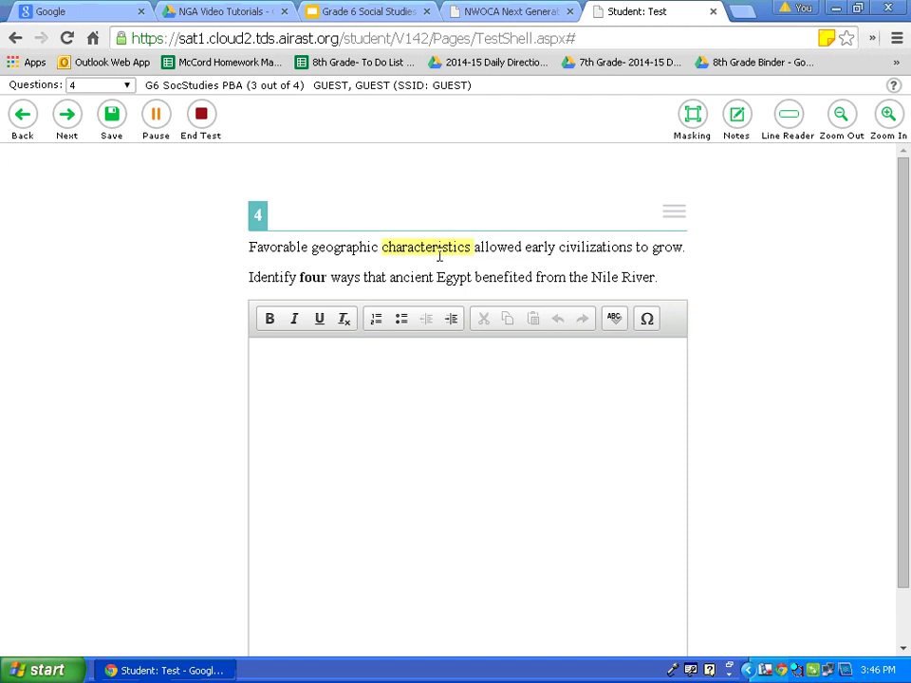
{"action": "double_click", "coordinate": [312, 270]}
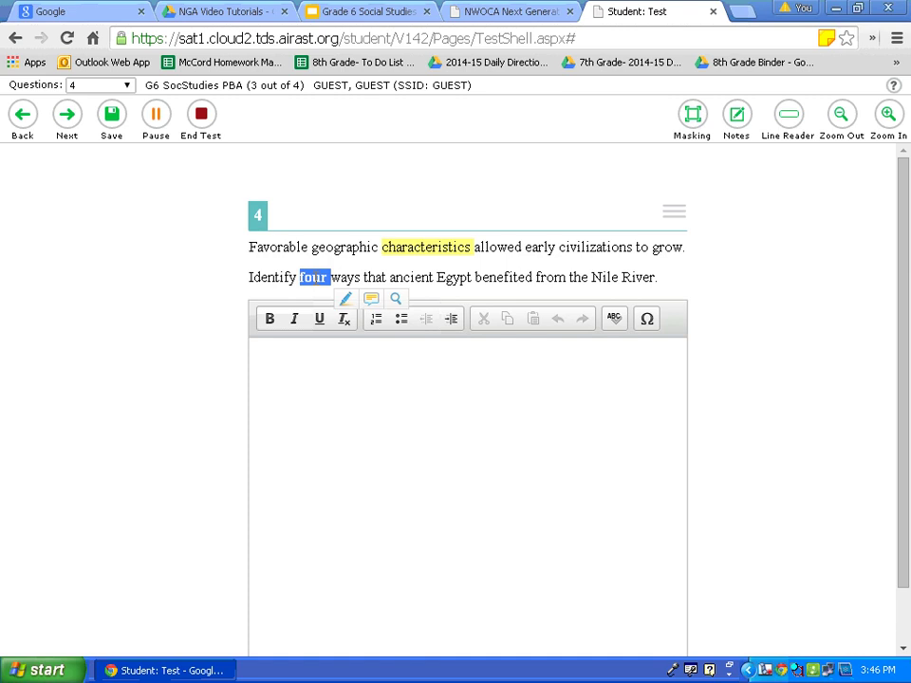
{"action": "right_click", "coordinate": [320, 286]}
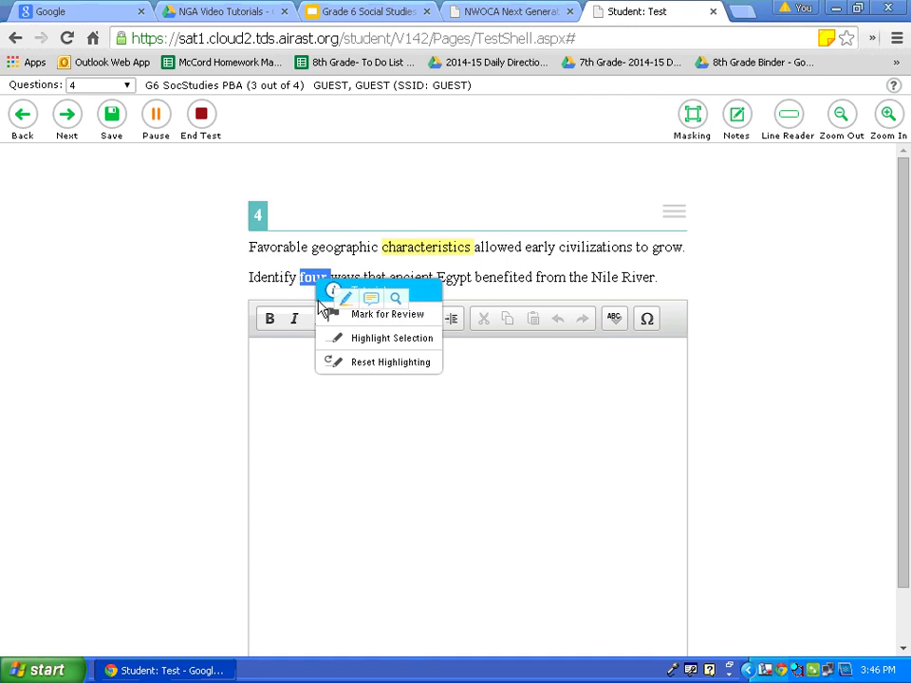
{"action": "left_click", "coordinate": [380, 339]}
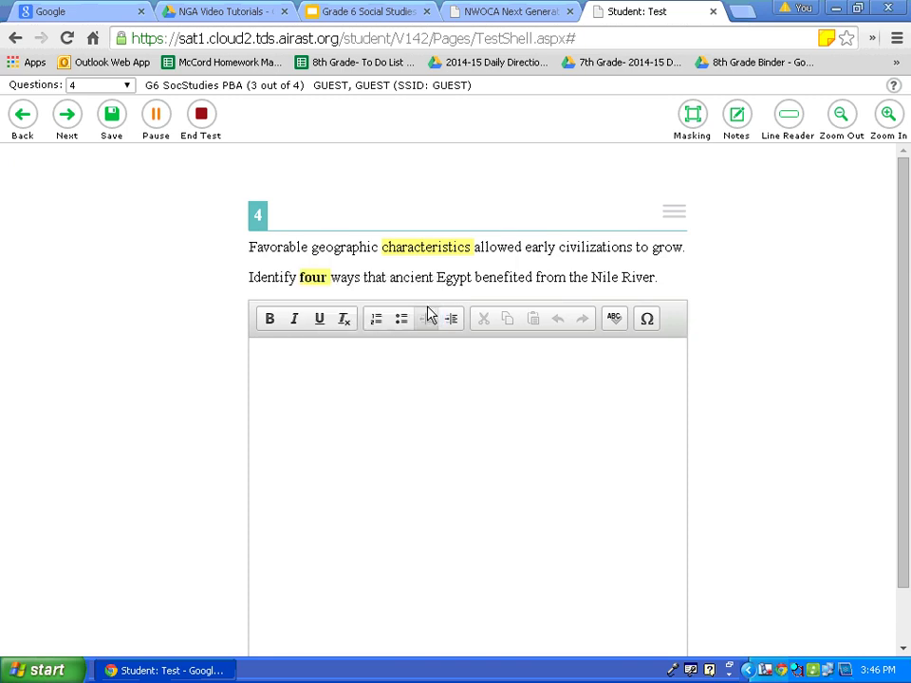
Step: Reset all highlighting in question 4
{"action": "right_click", "coordinate": [442, 277]}
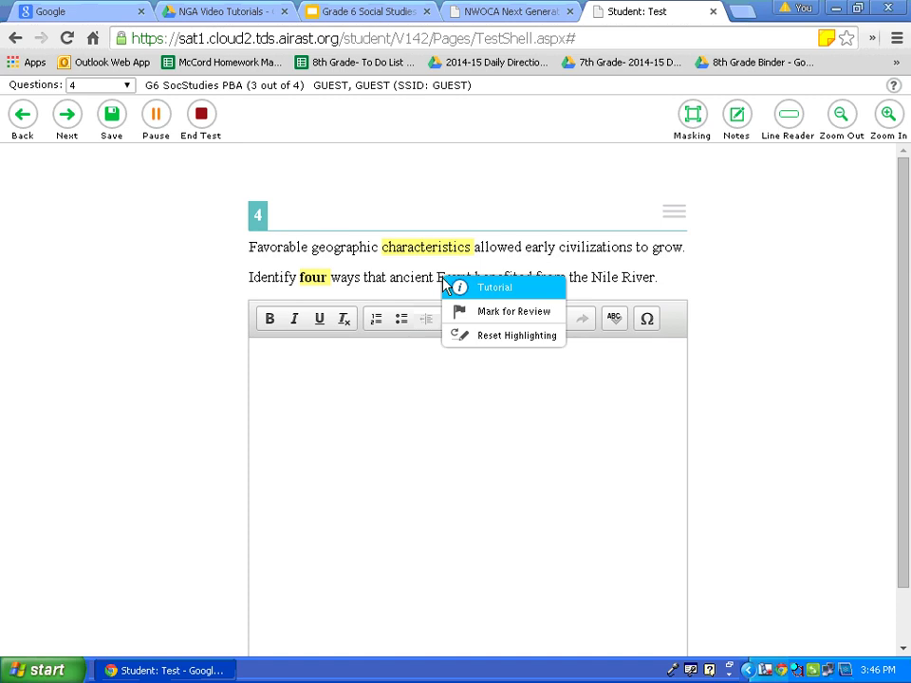
{"action": "left_click", "coordinate": [482, 338]}
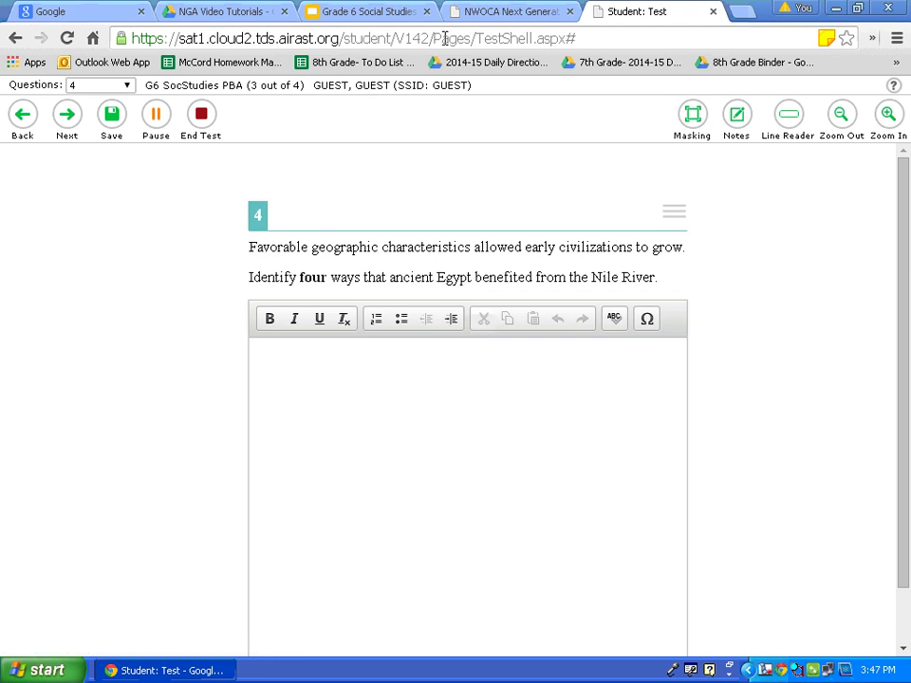
Step: Open the Online Field Test Portal from the NWOCA resources page and sign in to a guest session with student grade level 6
{"action": "left_click", "coordinate": [544, 12]}
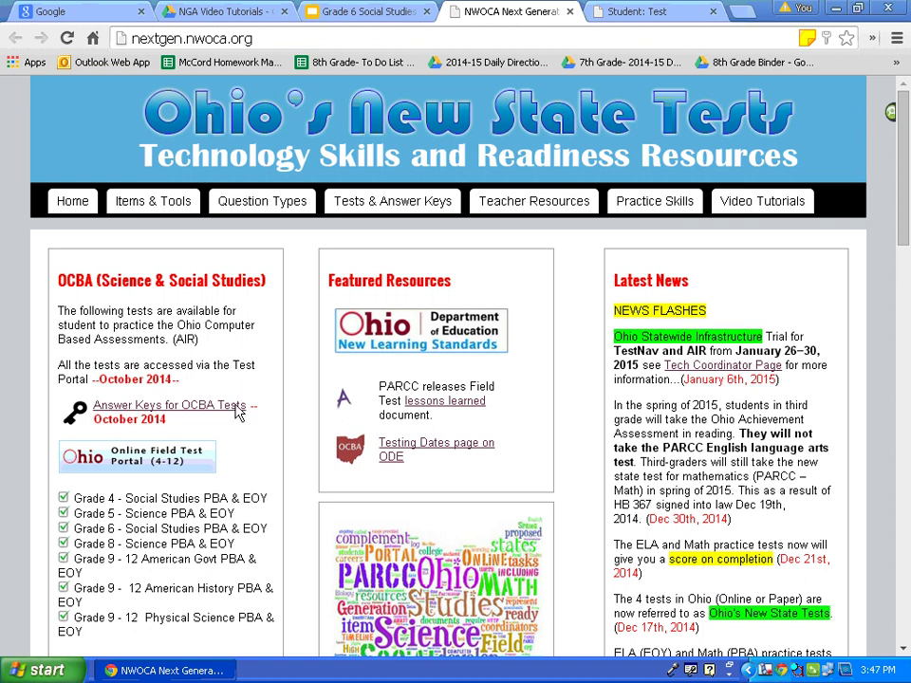
{"action": "left_click", "coordinate": [185, 465]}
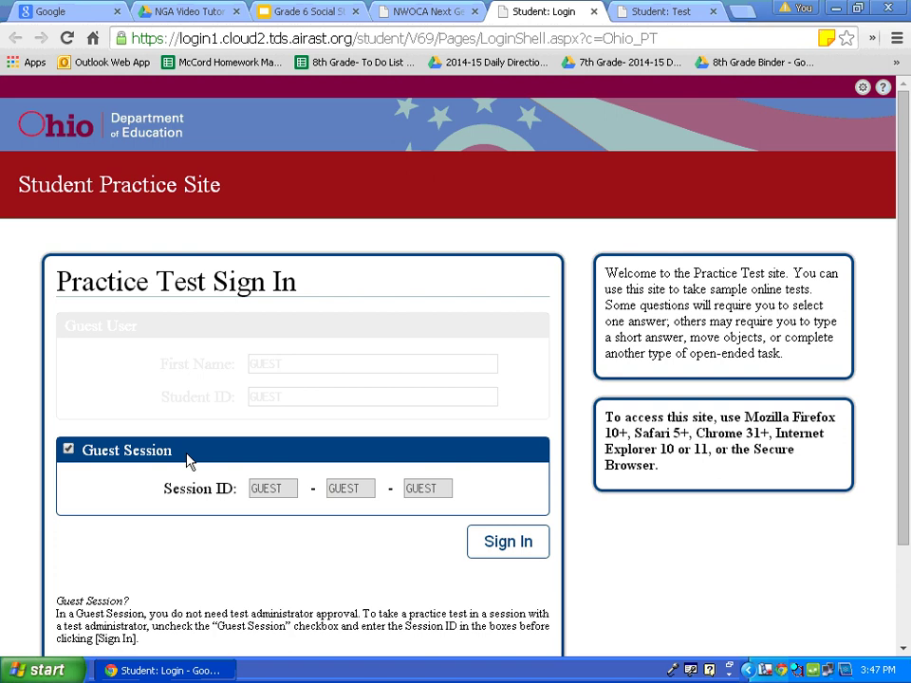
{"action": "left_click", "coordinate": [515, 549]}
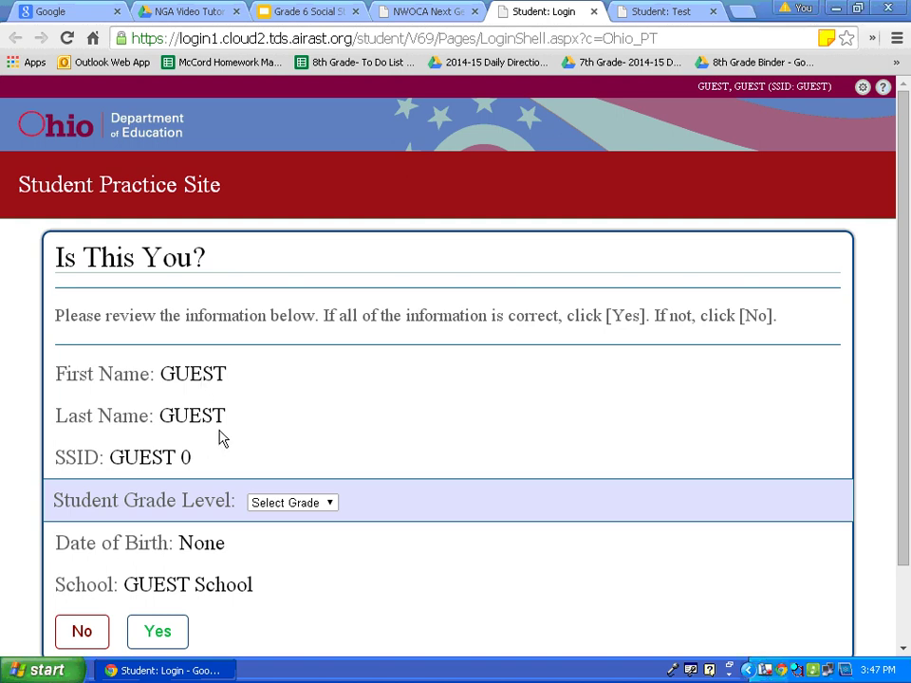
{"action": "left_click", "coordinate": [323, 503]}
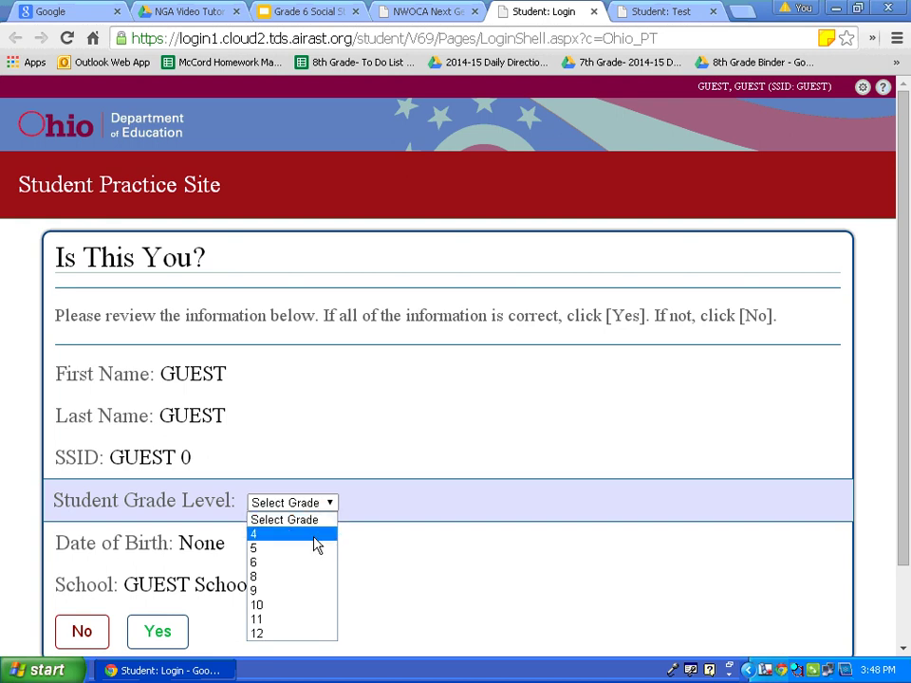
{"action": "left_click", "coordinate": [316, 567]}
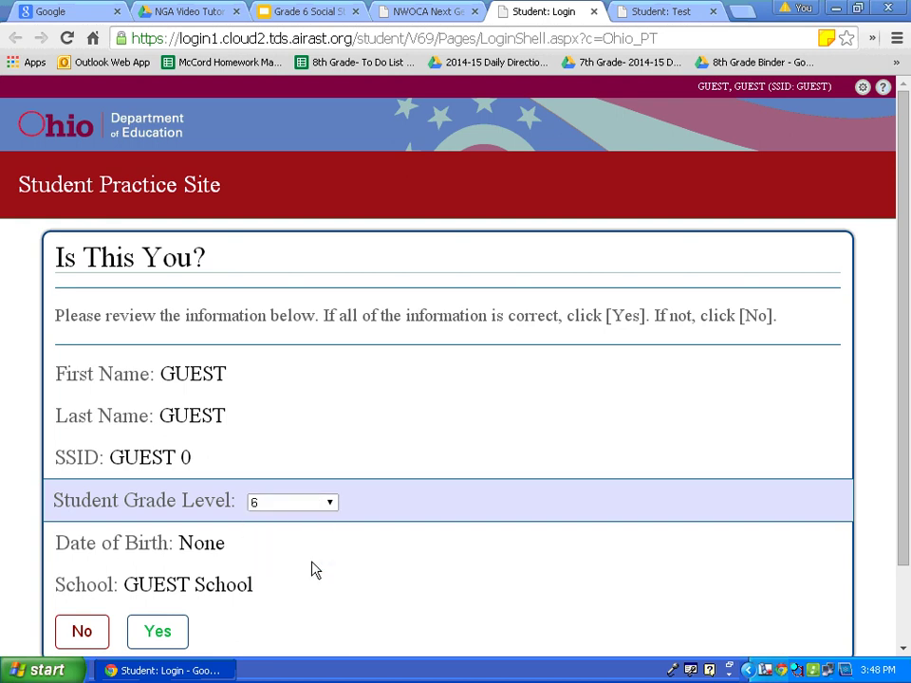
{"action": "left_click", "coordinate": [178, 632]}
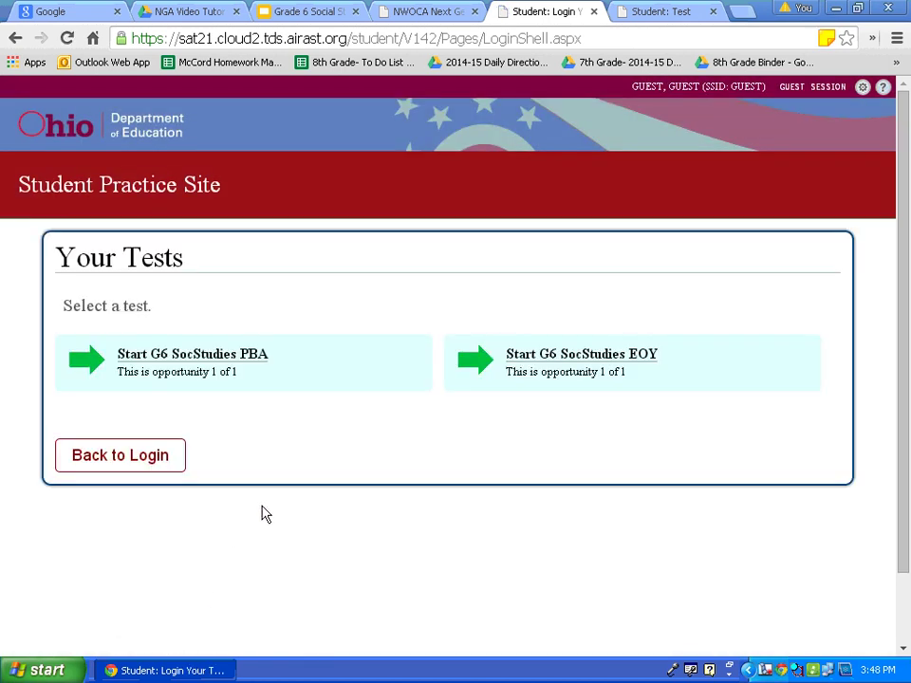
Step: Choose the G6 SocStudies EOY test and turn masking on in its settings, leaving the other settings at their defaults
{"action": "left_click", "coordinate": [329, 375]}
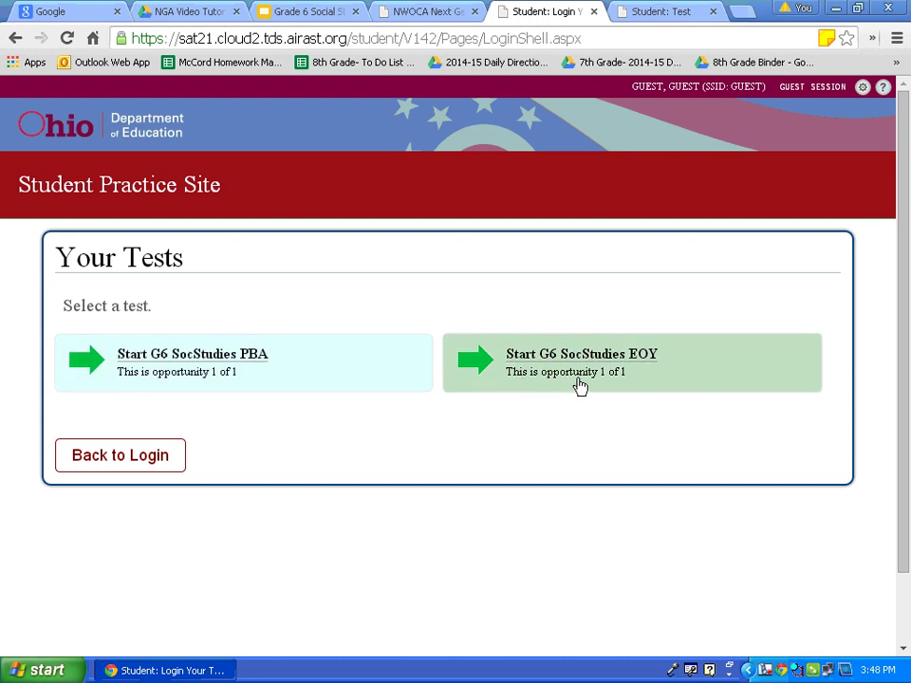
{"action": "left_click", "coordinate": [679, 368]}
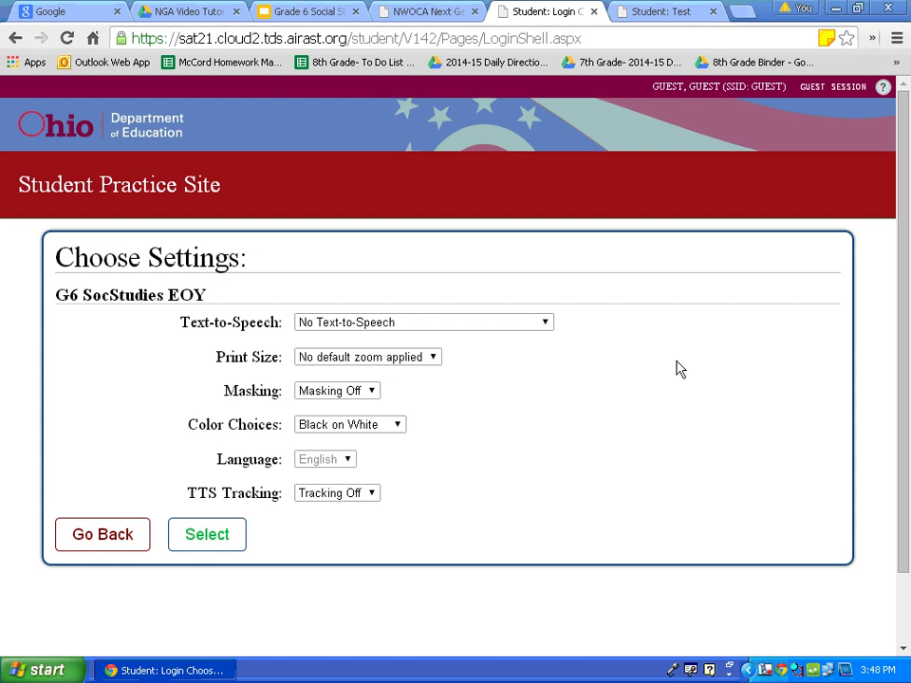
{"action": "left_click", "coordinate": [434, 359]}
{"action": "left_click", "coordinate": [435, 358]}
{"action": "left_click", "coordinate": [372, 391]}
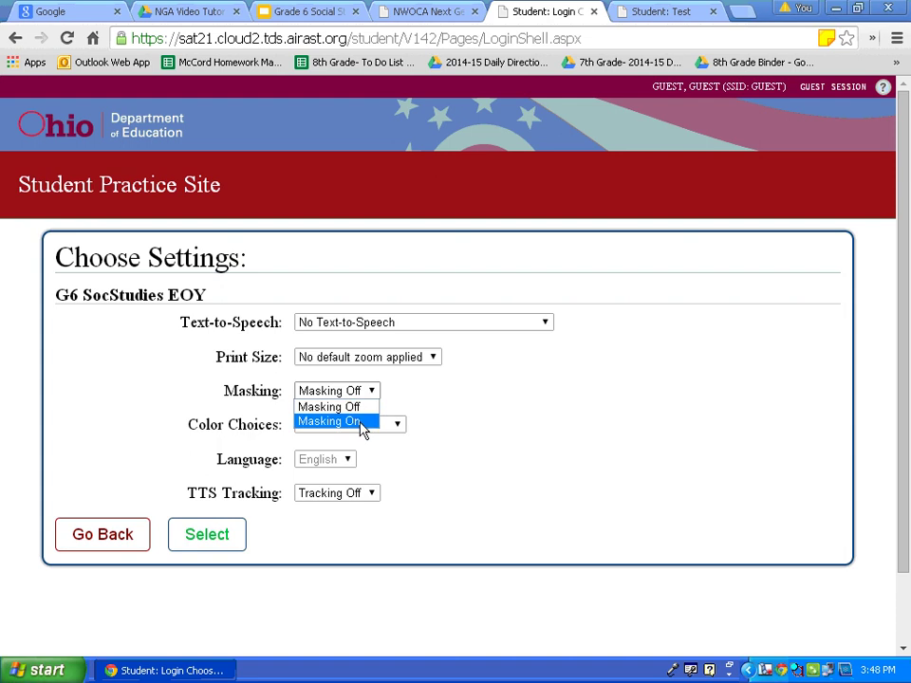
{"action": "left_click", "coordinate": [361, 423]}
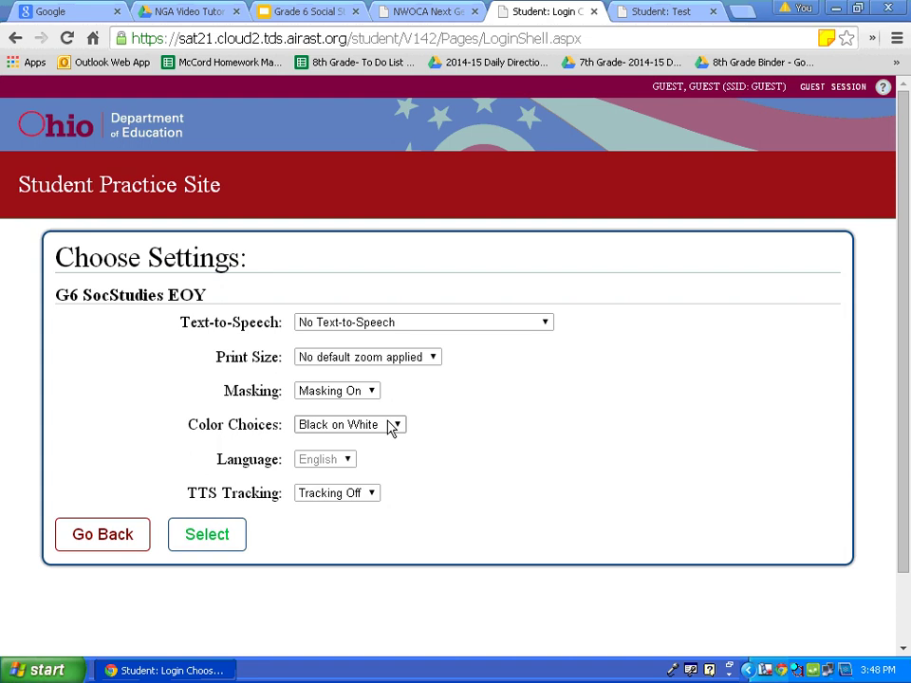
{"action": "left_click", "coordinate": [216, 534]}
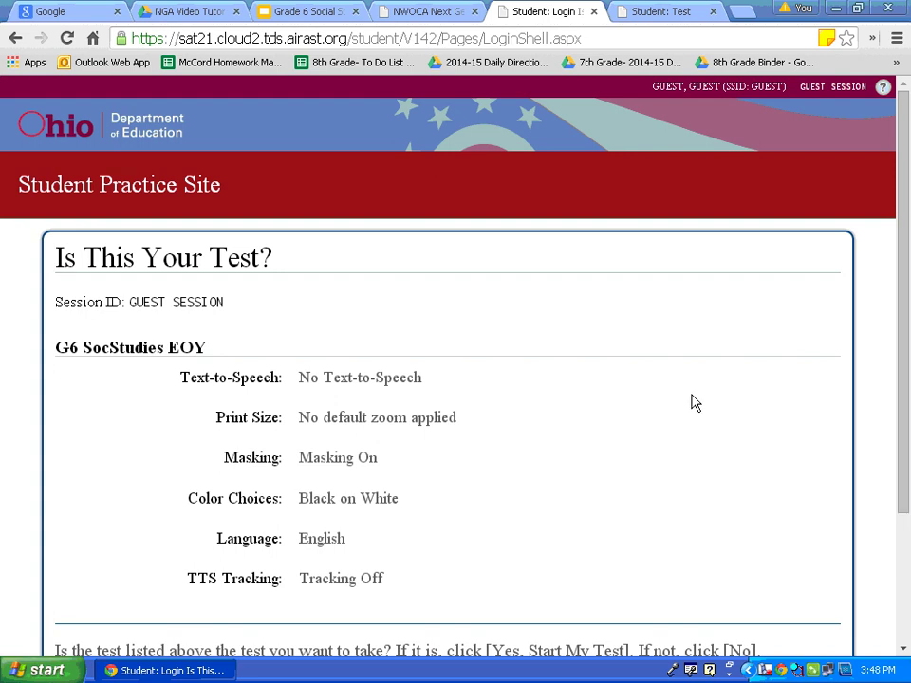
Step: Confirm the G6 SocStudies EOY test details and begin the test from the instructions page
{"action": "scroll", "coordinate": [691, 403], "scroll_direction": "down", "scroll_amount": 3}
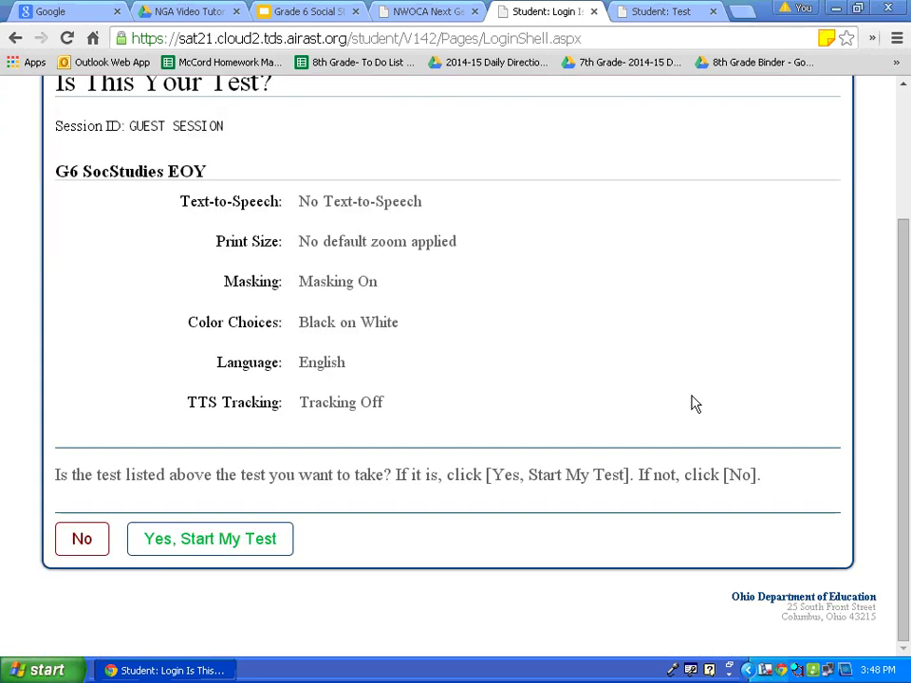
{"action": "left_click", "coordinate": [255, 541]}
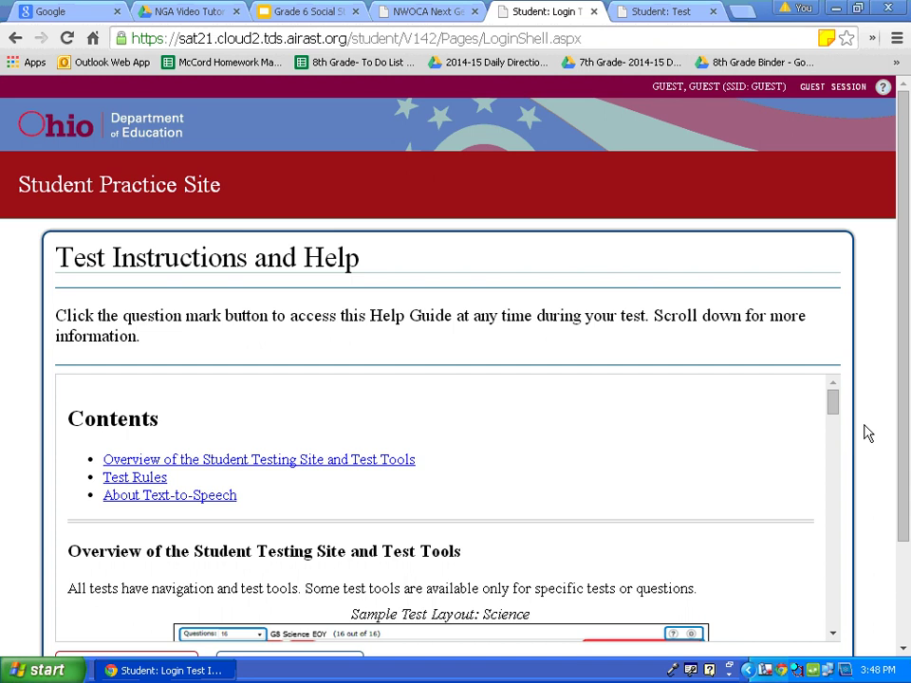
{"action": "scroll", "coordinate": [867, 433], "scroll_direction": "down", "scroll_amount": 3}
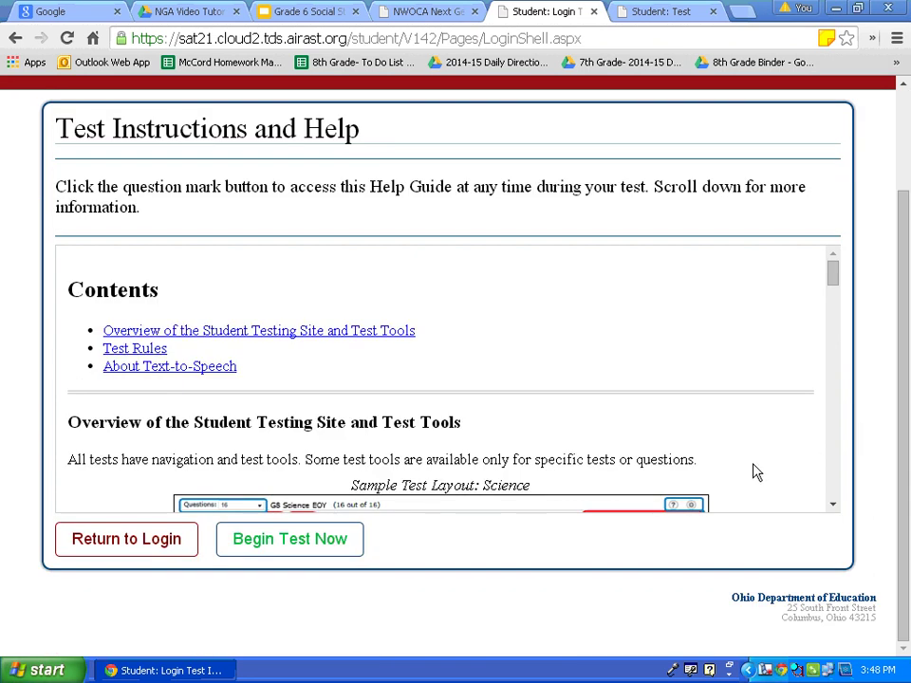
{"action": "left_click", "coordinate": [342, 547]}
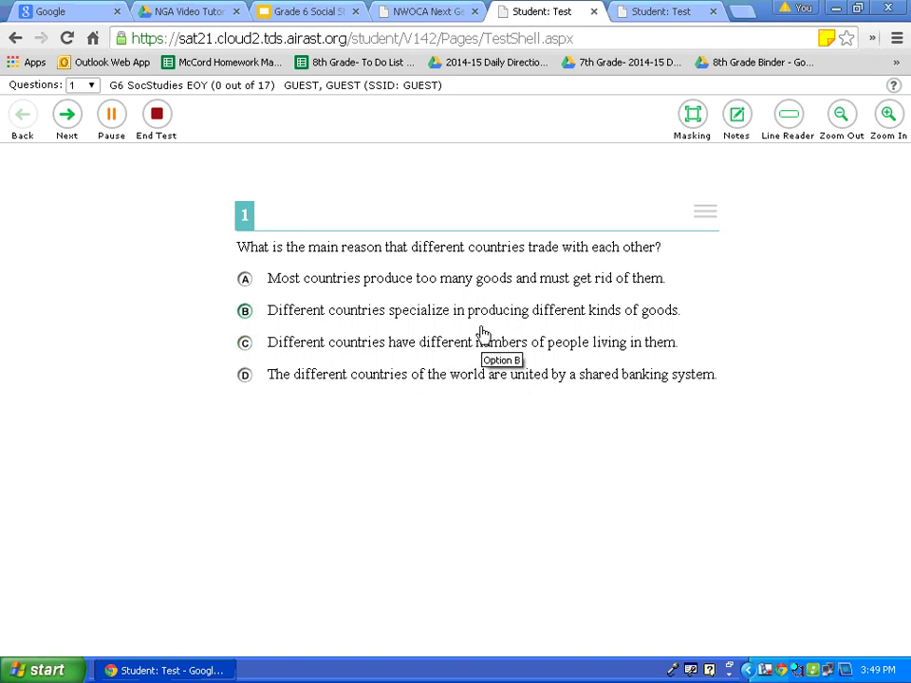
Step: Strike through options A and D of question 1 and select option B as the answer
{"action": "right_click", "coordinate": [503, 284]}
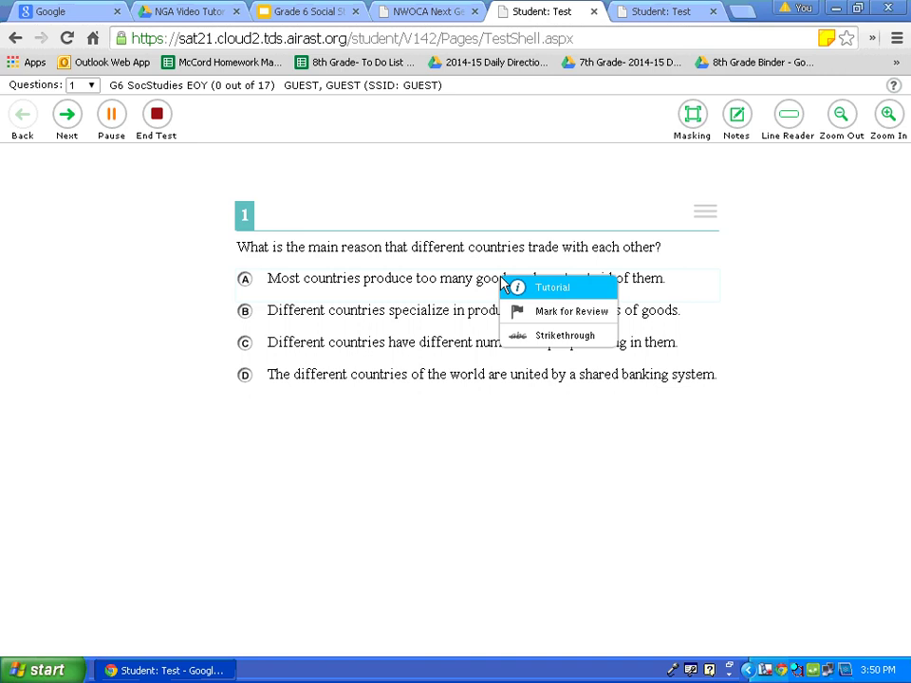
{"action": "left_click", "coordinate": [570, 338]}
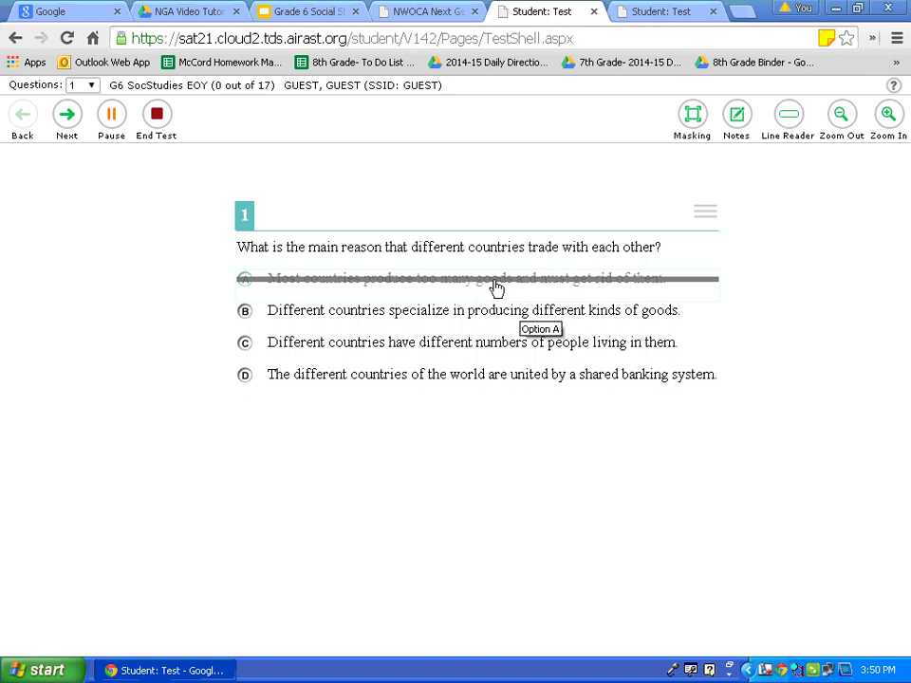
{"action": "right_click", "coordinate": [452, 378]}
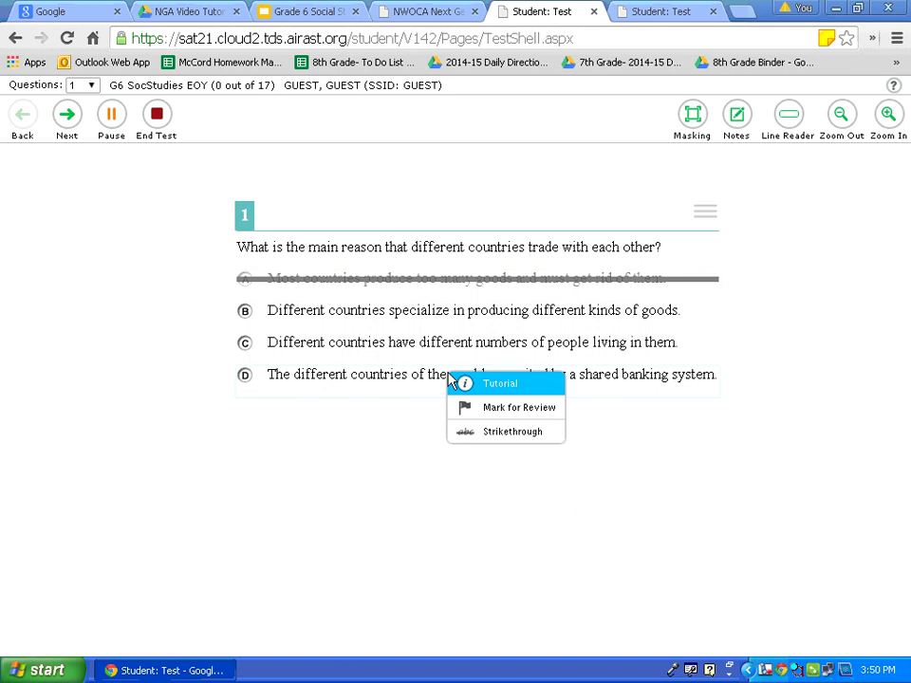
{"action": "left_click", "coordinate": [474, 439]}
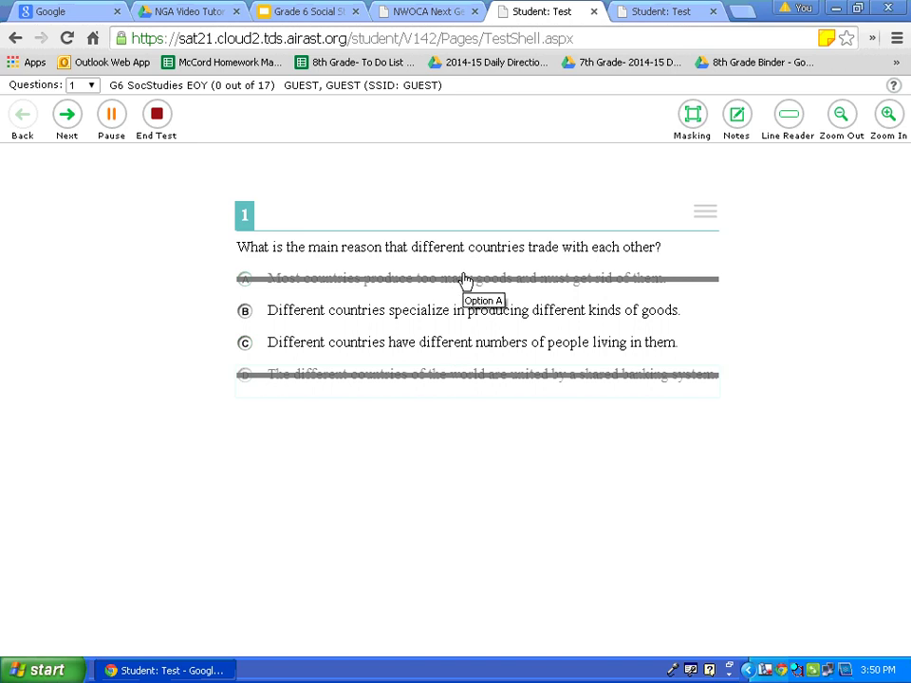
{"action": "left_click", "coordinate": [246, 313]}
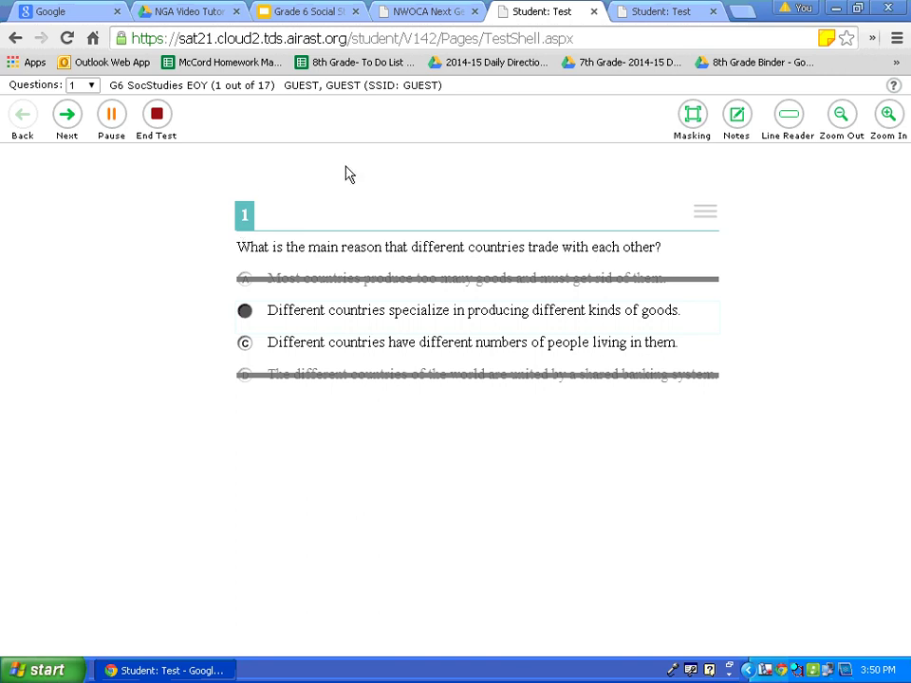
Step: Undo the strikethrough on options A and D of question 1
{"action": "right_click", "coordinate": [421, 284]}
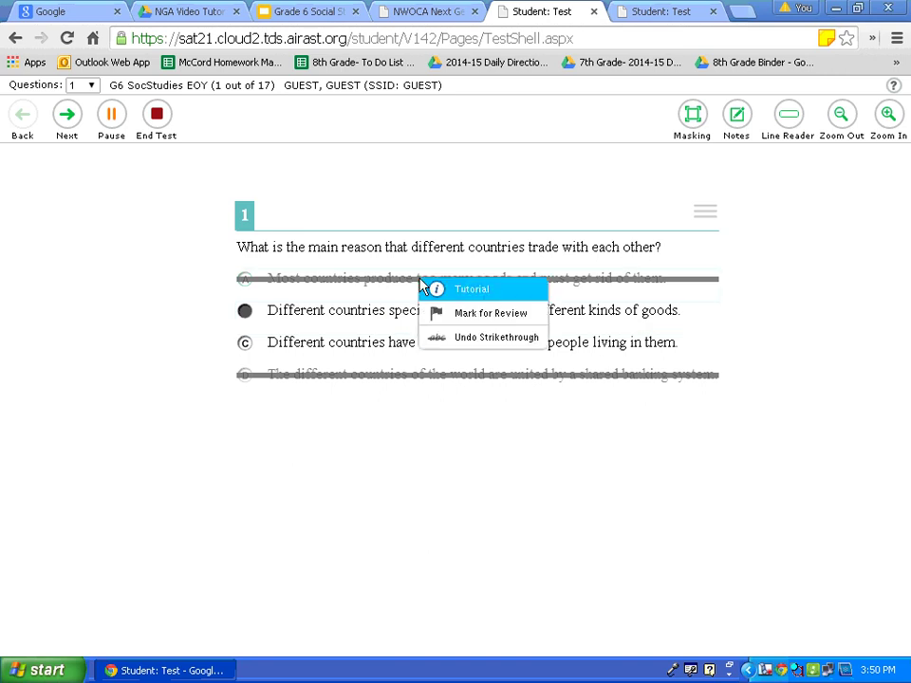
{"action": "left_click", "coordinate": [474, 342]}
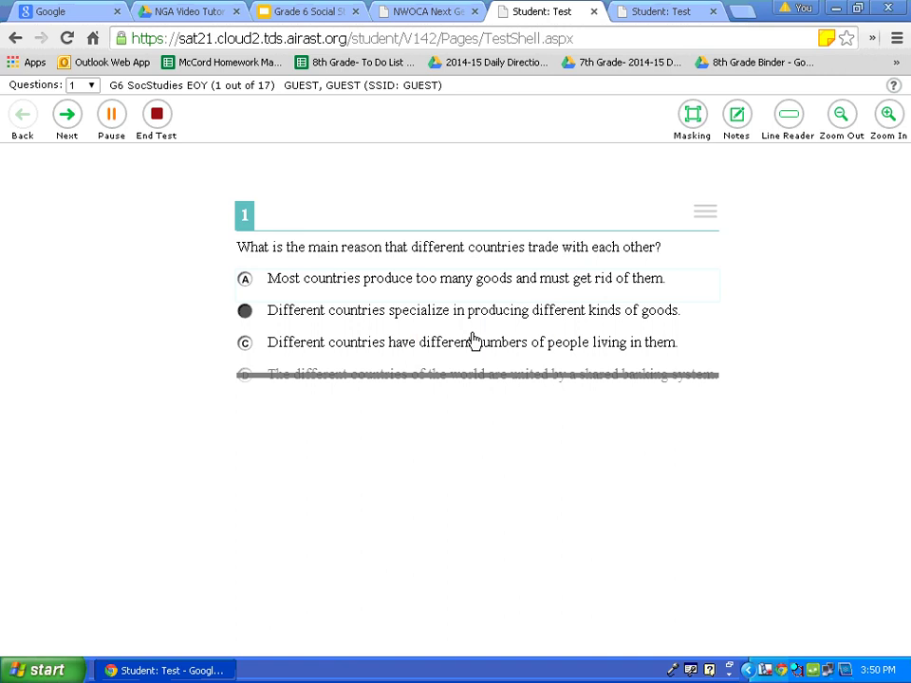
{"action": "right_click", "coordinate": [468, 378]}
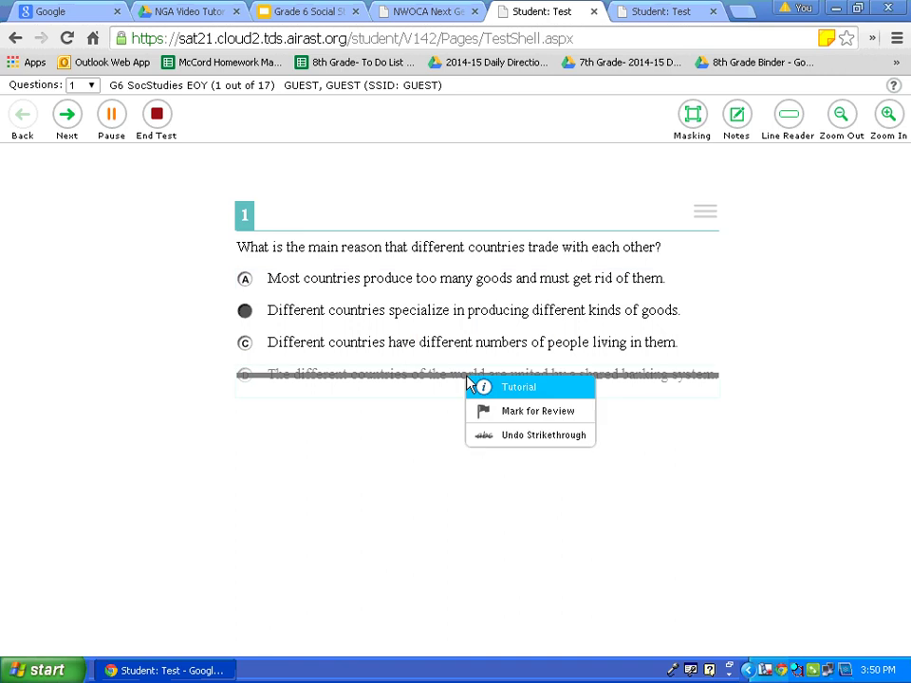
{"action": "left_click", "coordinate": [496, 436]}
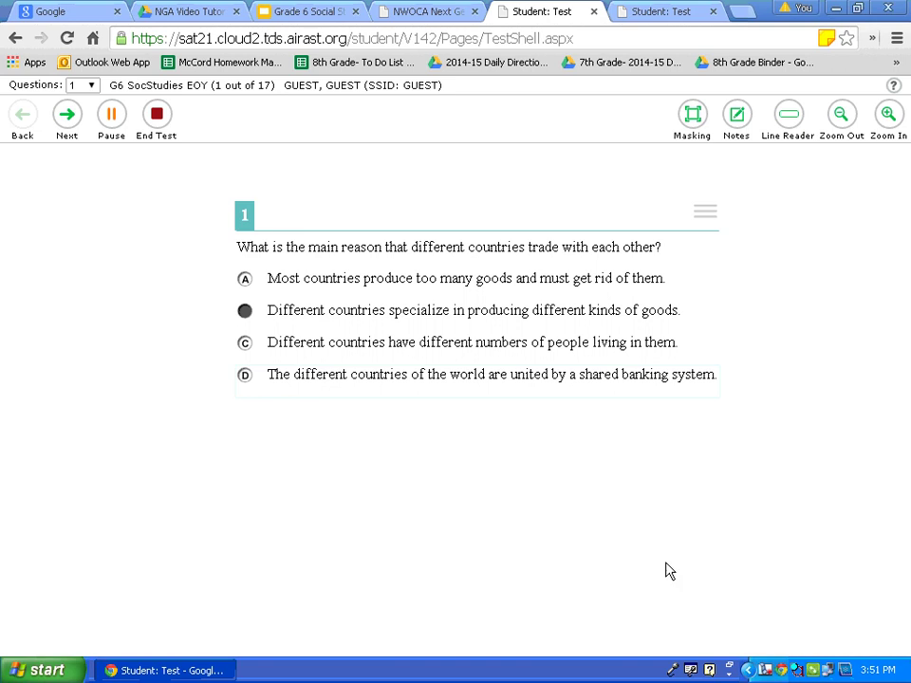
{"action": "left_click", "coordinate": [766, 670]}
{"action": "right_click", "coordinate": [766, 670]}
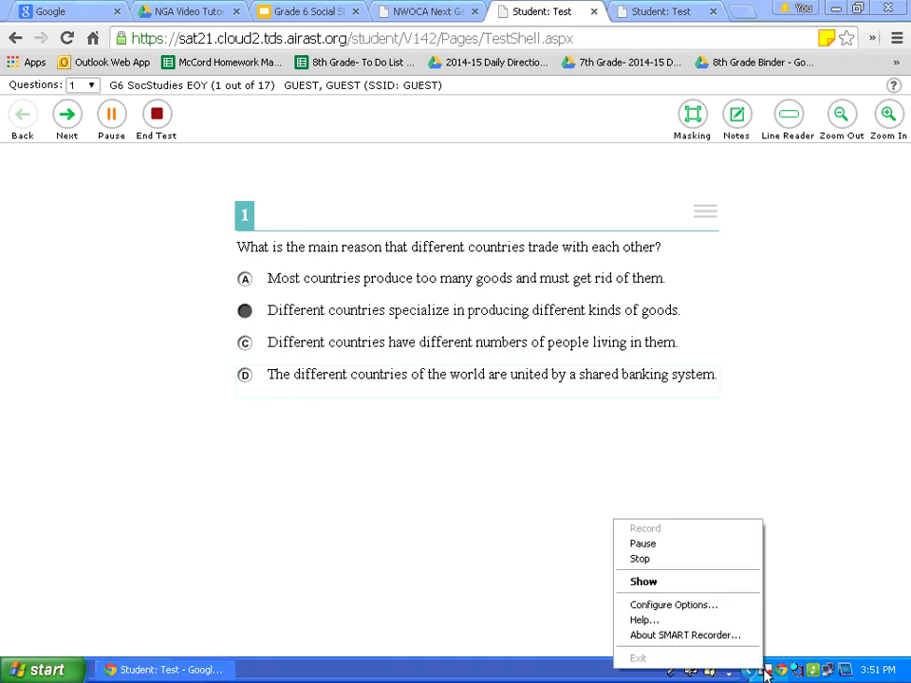